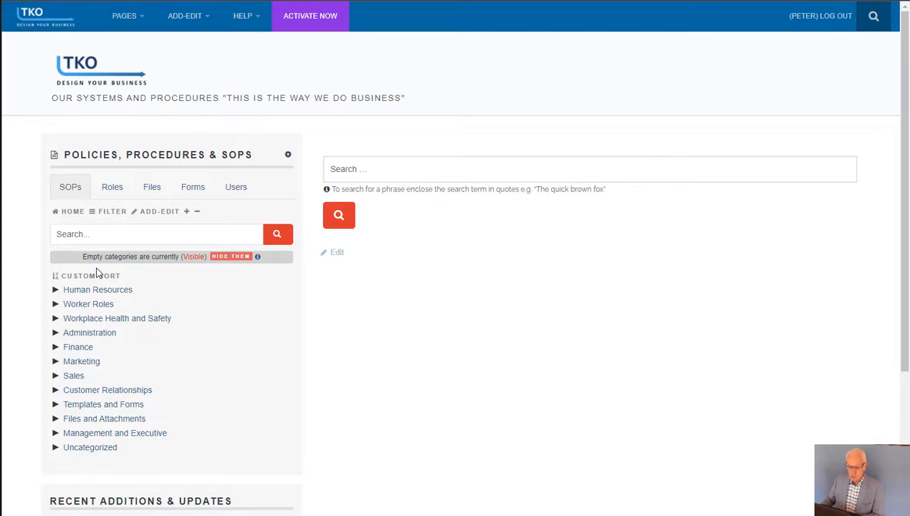
Add a new category named "Electrical Services" with no parent category and save it
click(155, 211)
click(219, 254)
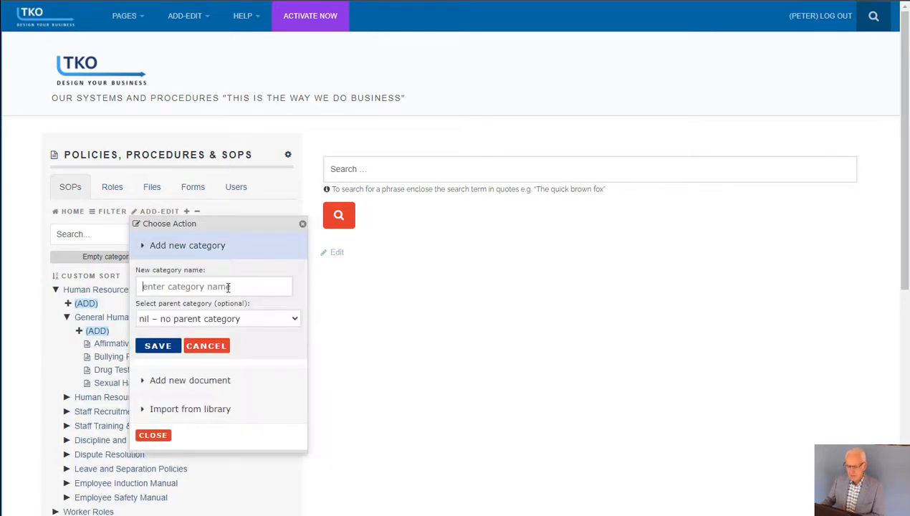
text(E)
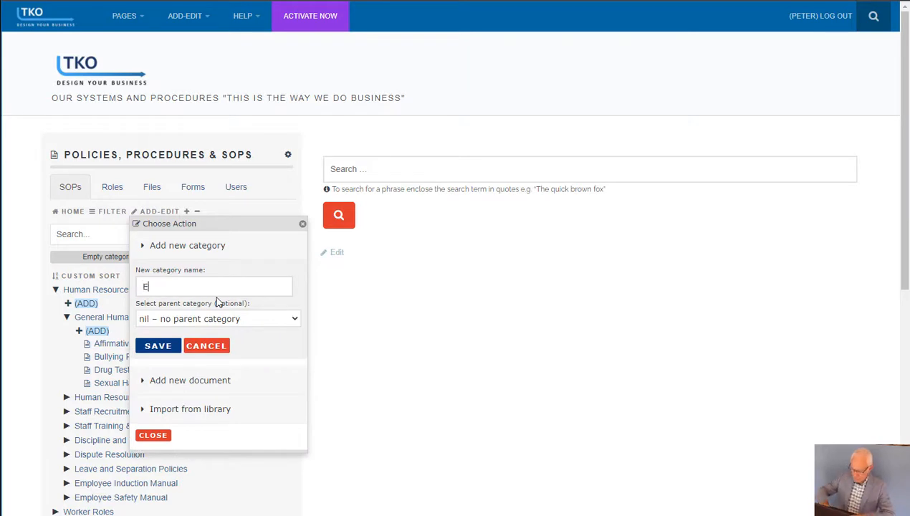
text(lectricv)
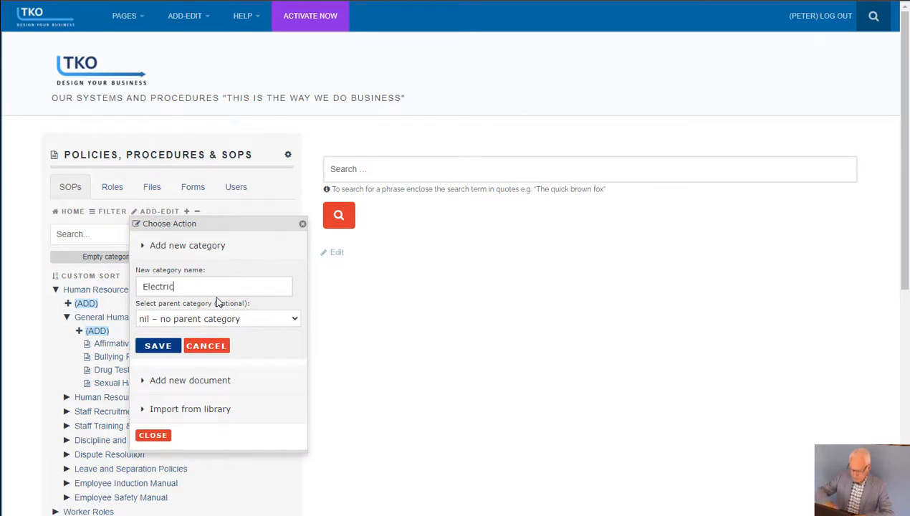
key(BackSpace)
text(al Ser)
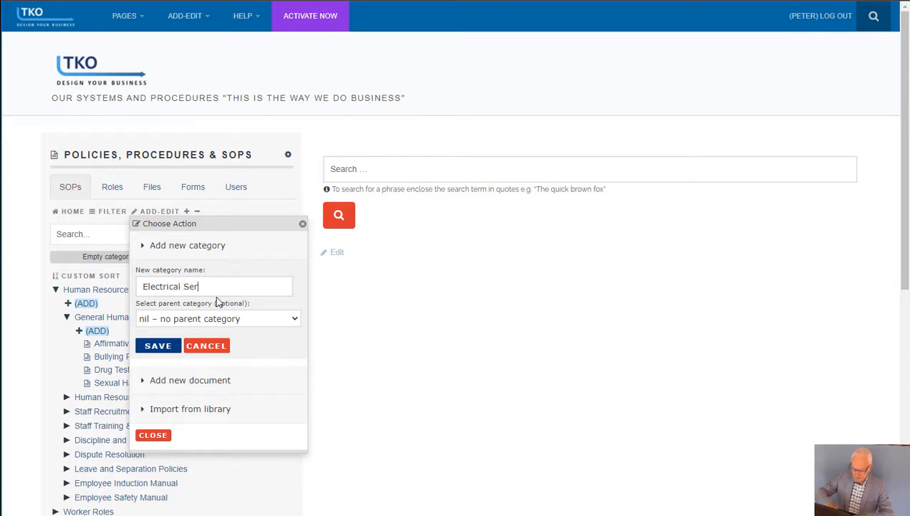
text(vices)
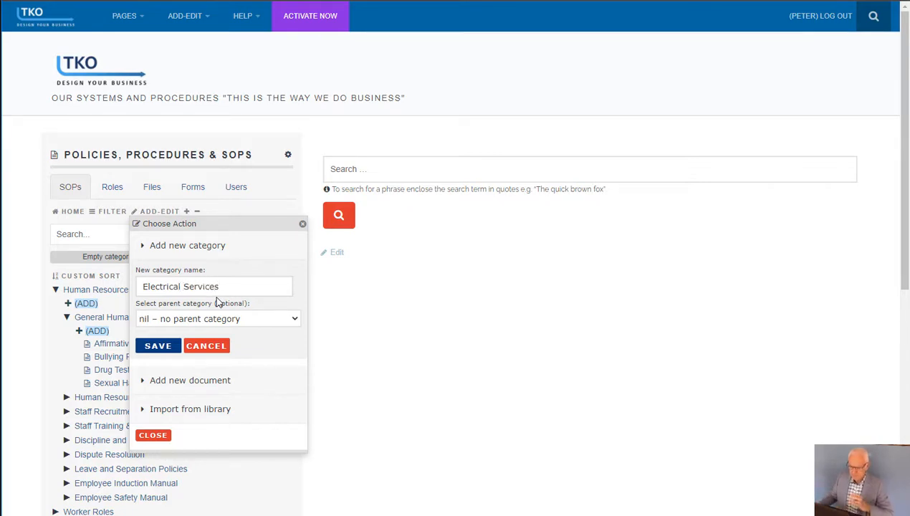
click(153, 346)
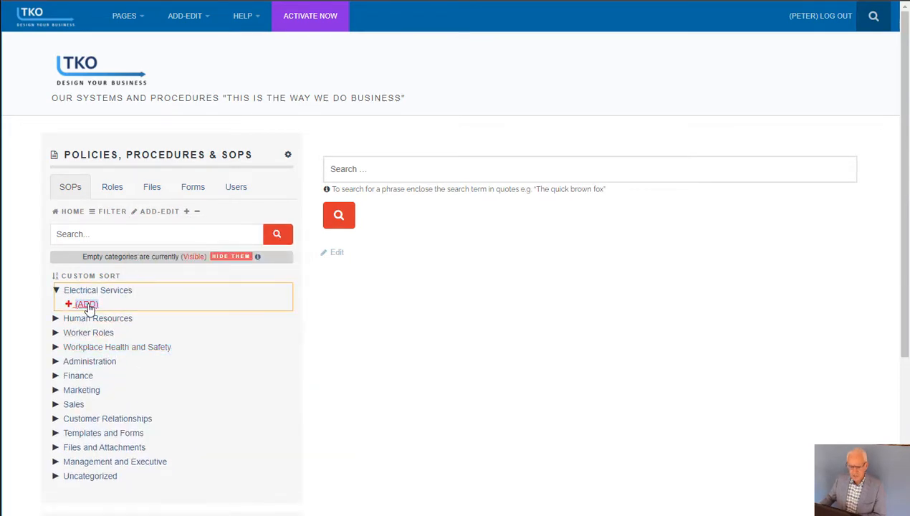
Add a new default-type document named "Repairing Light at factory site" to the Electrical Services category and save it
click(87, 305)
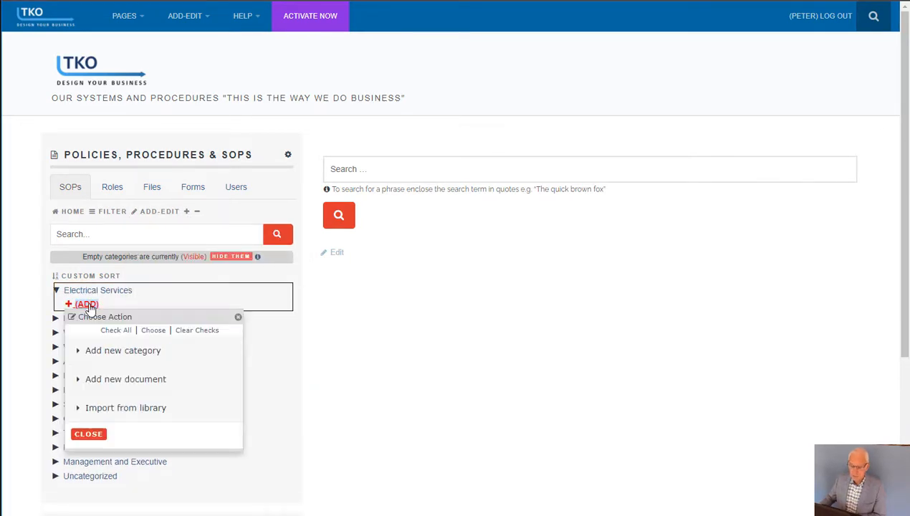
click(151, 387)
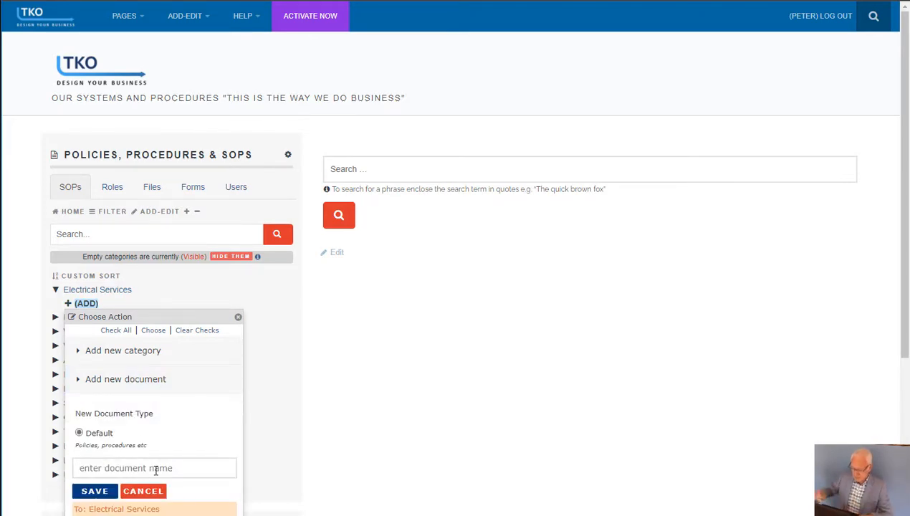
text(Repa)
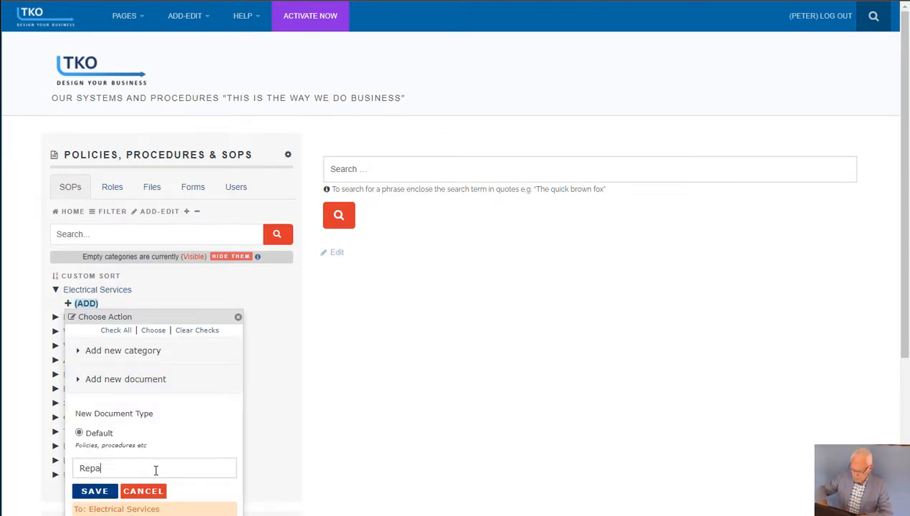
text(iring Ligh)
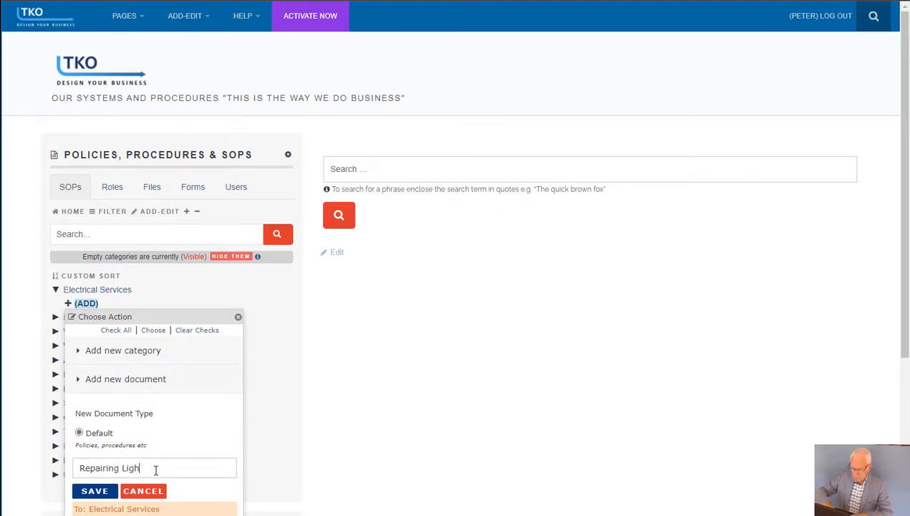
text(t at factory site)
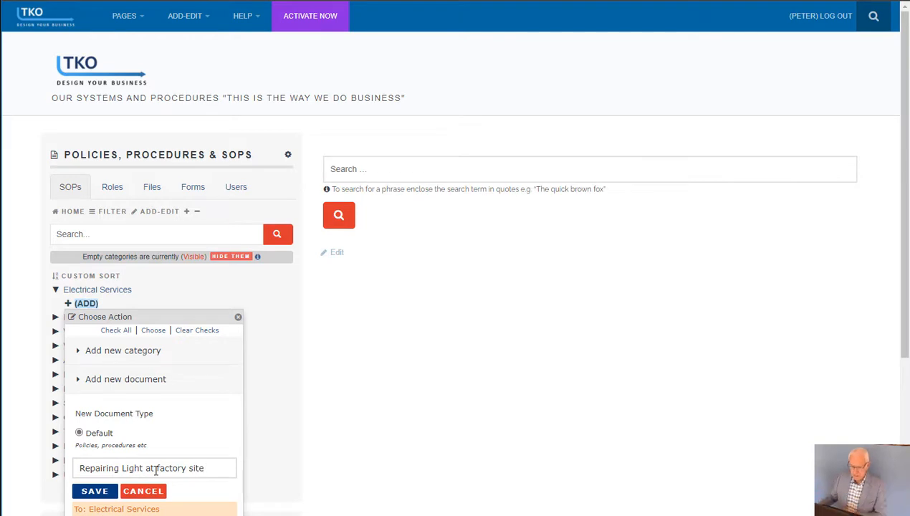
click(104, 493)
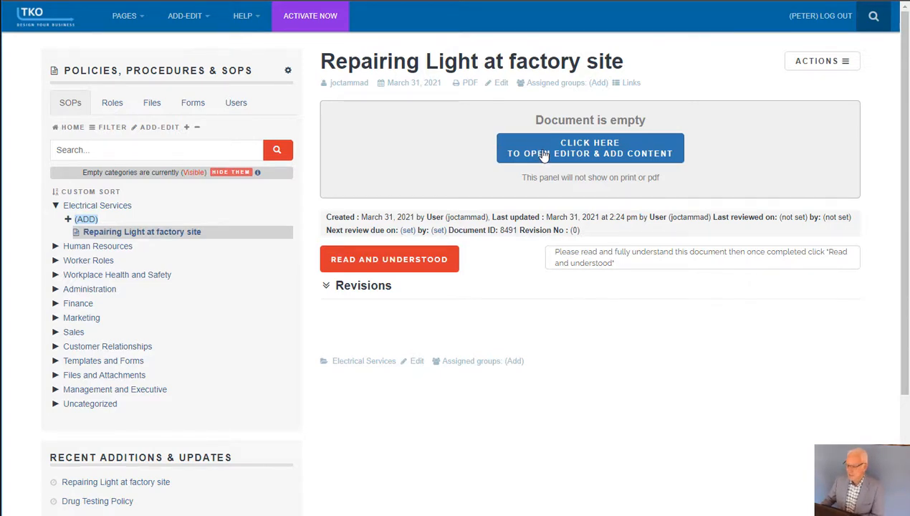
Open the empty document in the content editor and start the tool for drawing a diagram or flow chart
click(592, 154)
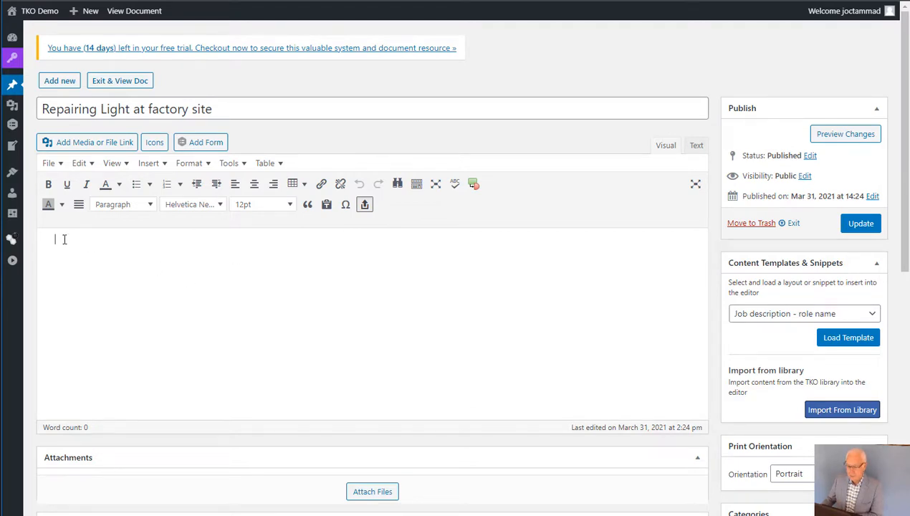
click(475, 185)
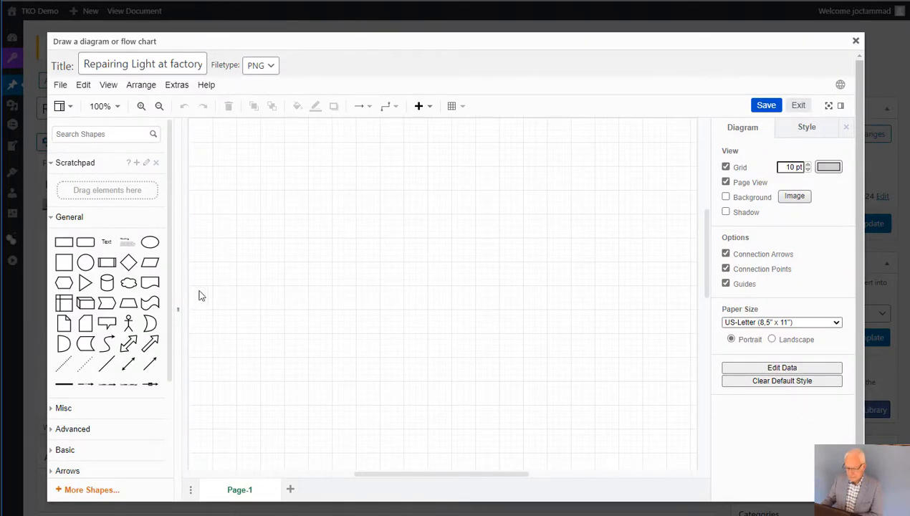
mouse_move(129, 244)
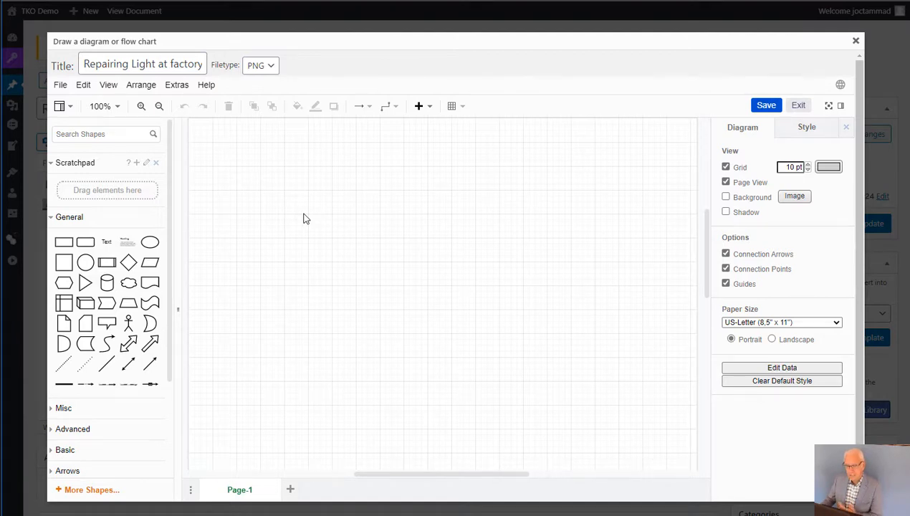
Insert the Flowchart template from the Basic category into the blank diagram and deselect its shapes
click(430, 111)
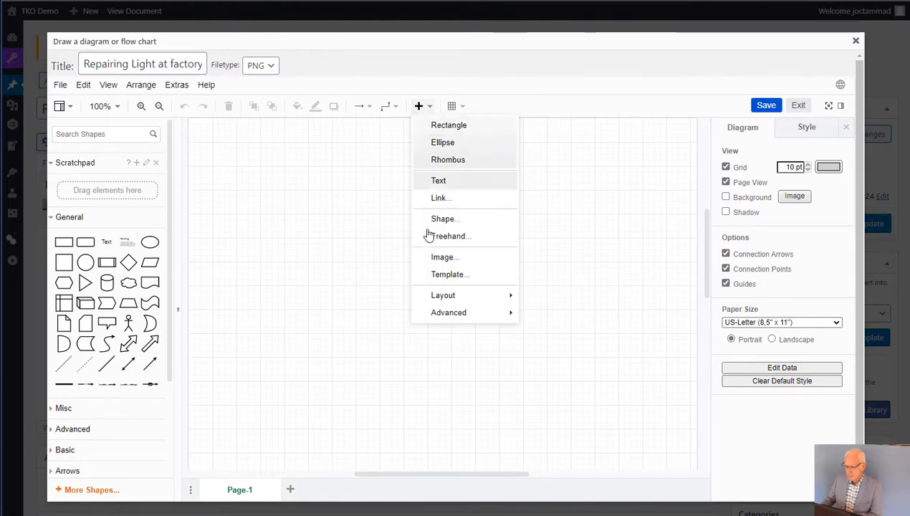
click(440, 274)
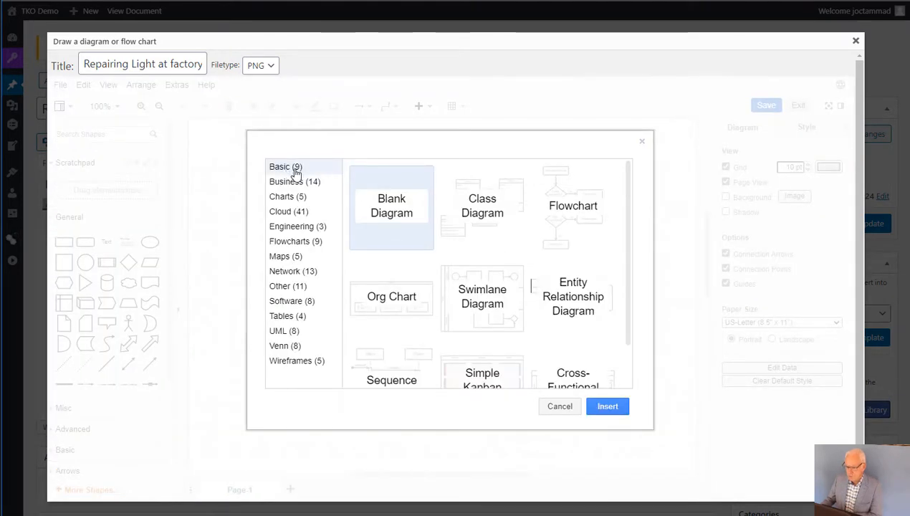
click(575, 209)
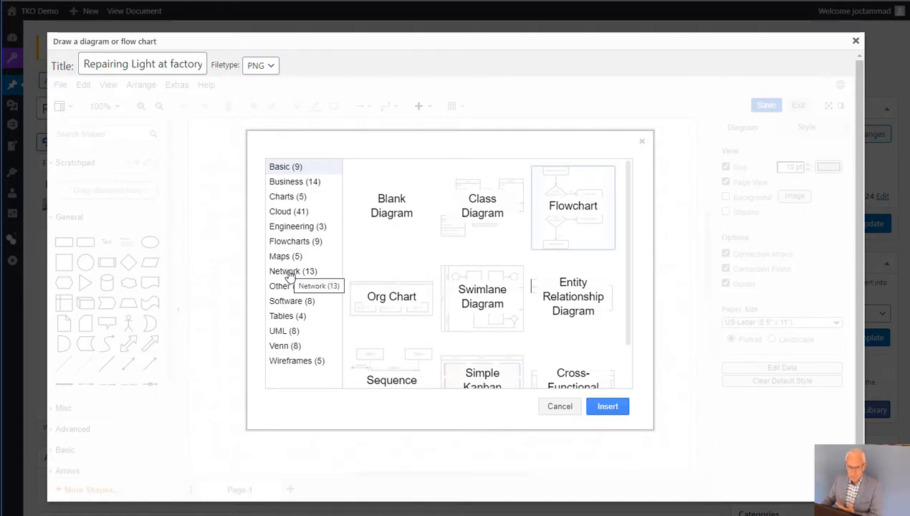
click(568, 215)
click(607, 406)
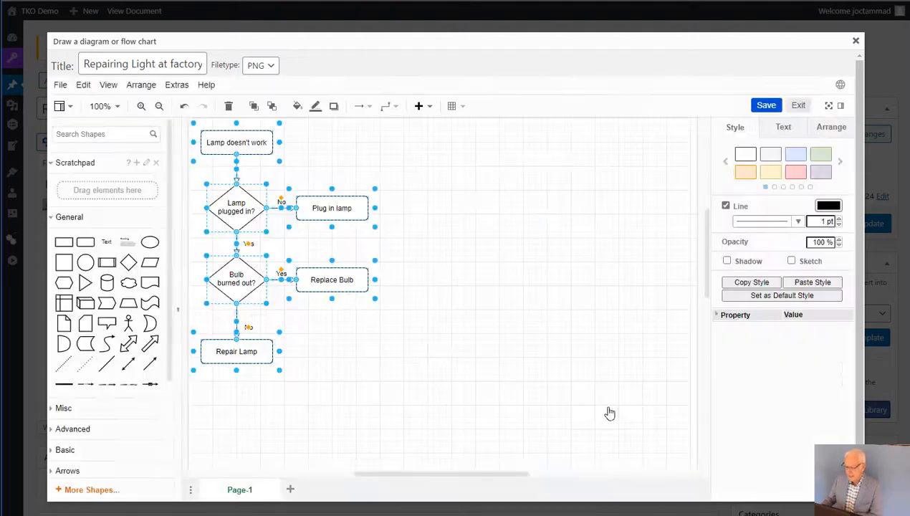
click(462, 150)
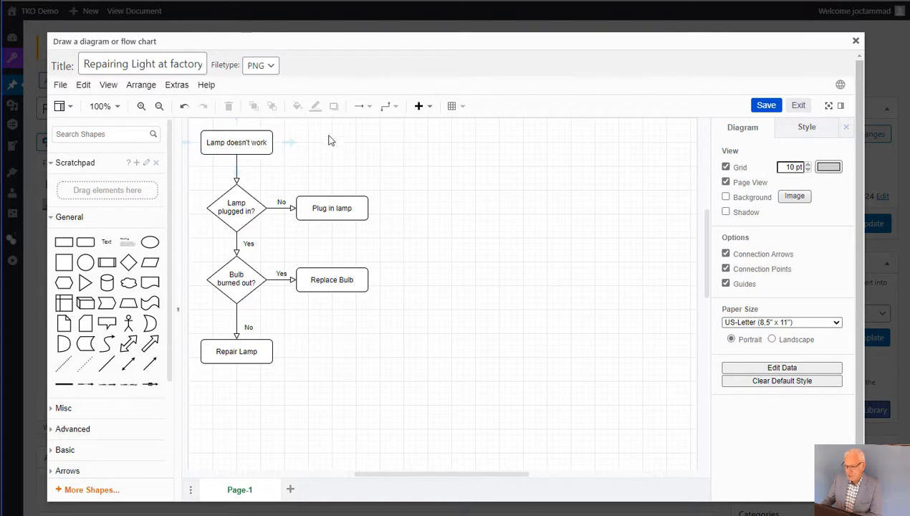
Examine the lamp flowchart shape by shape, from "Lamp doesn't work" through both decisions to "Repair Lamp"
click(239, 142)
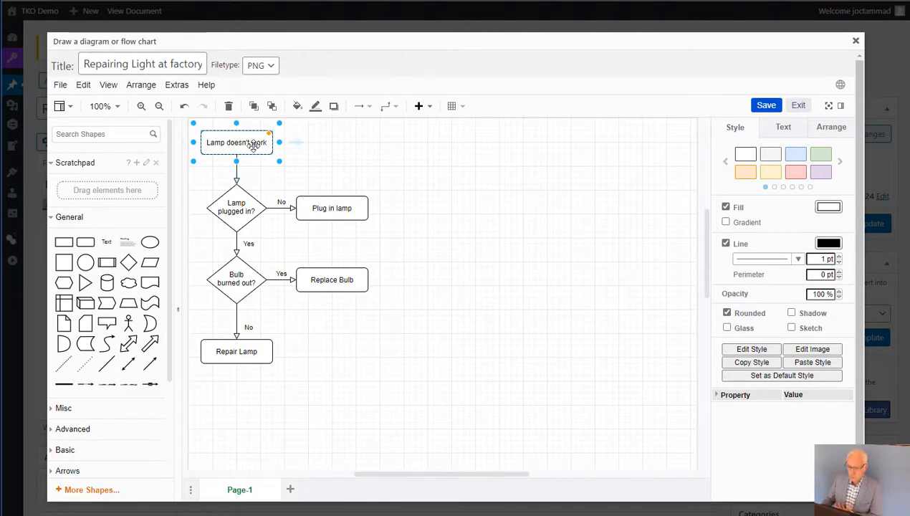
click(245, 204)
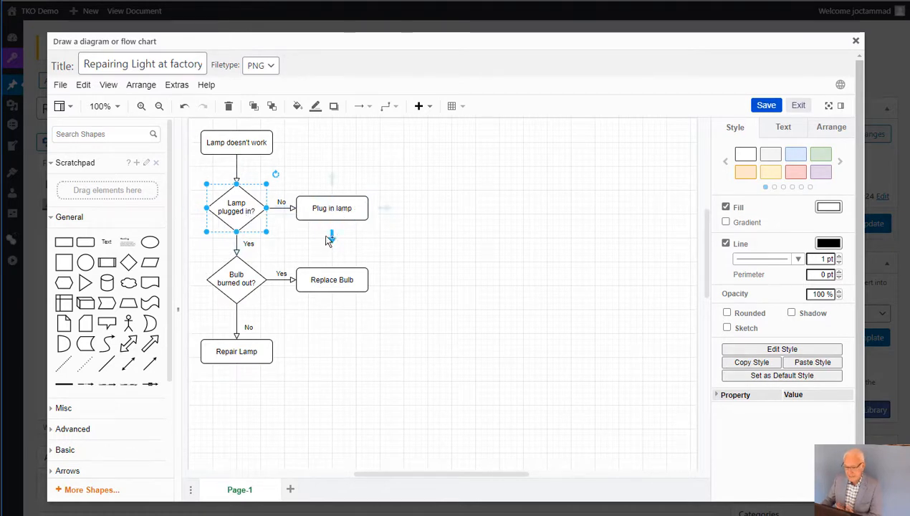
click(241, 278)
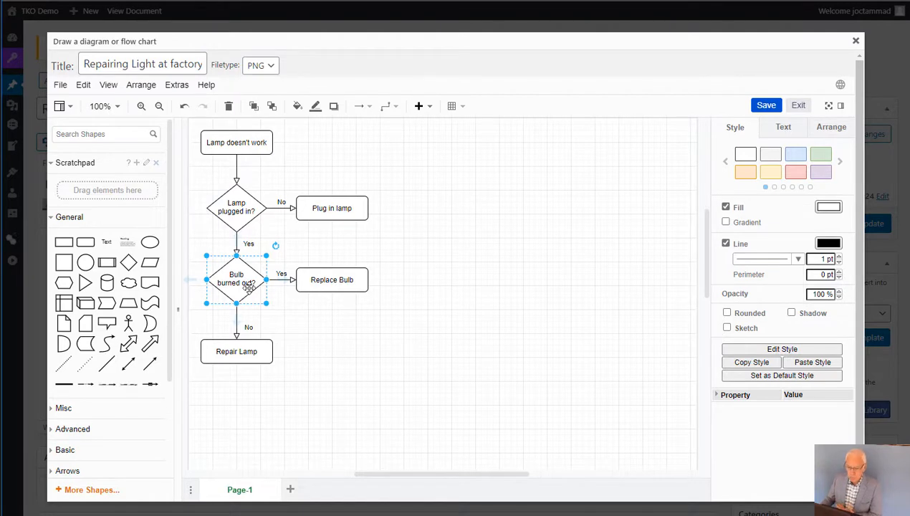
click(332, 279)
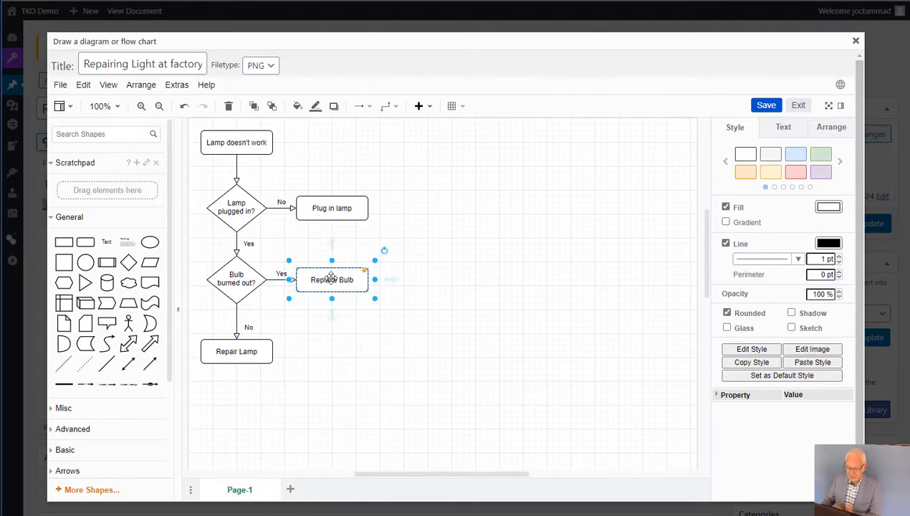
click(253, 352)
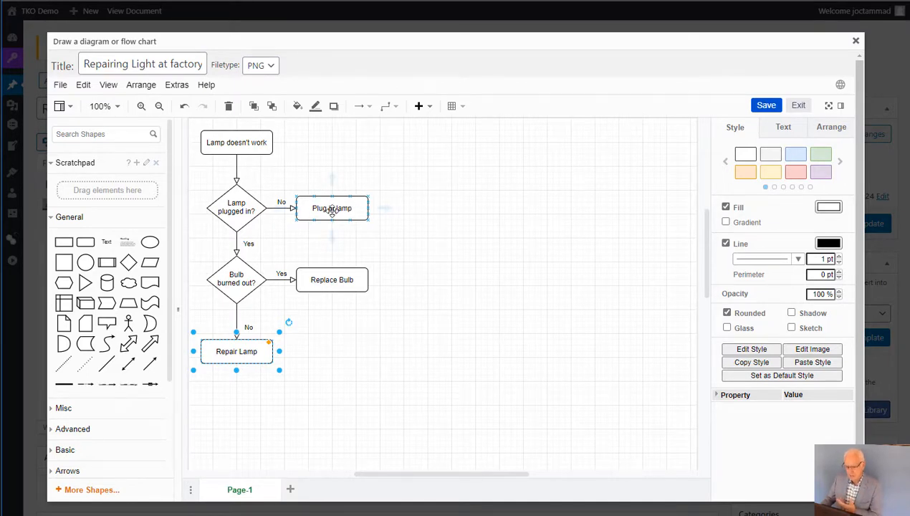
click(429, 237)
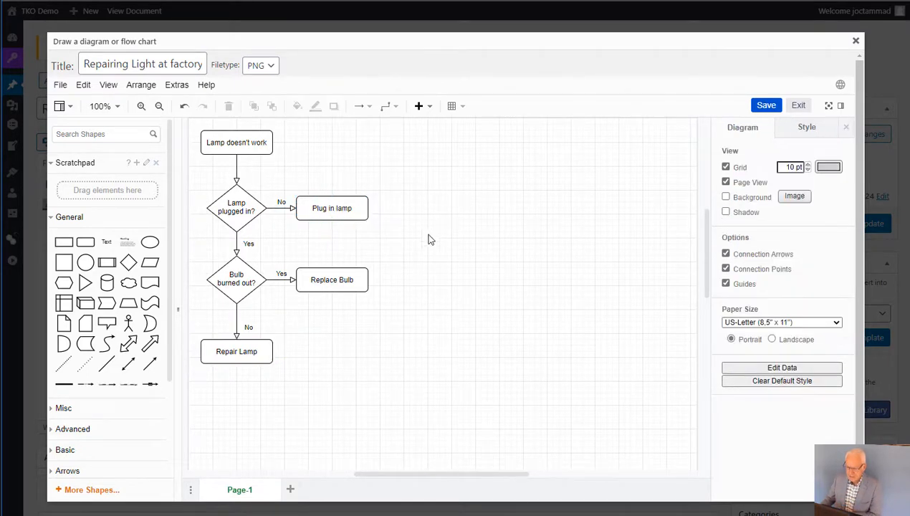
Extend the flowchart from "Plug in lamp" with a connected diamond, a cube below it and a hexagon to the cube's right
click(344, 213)
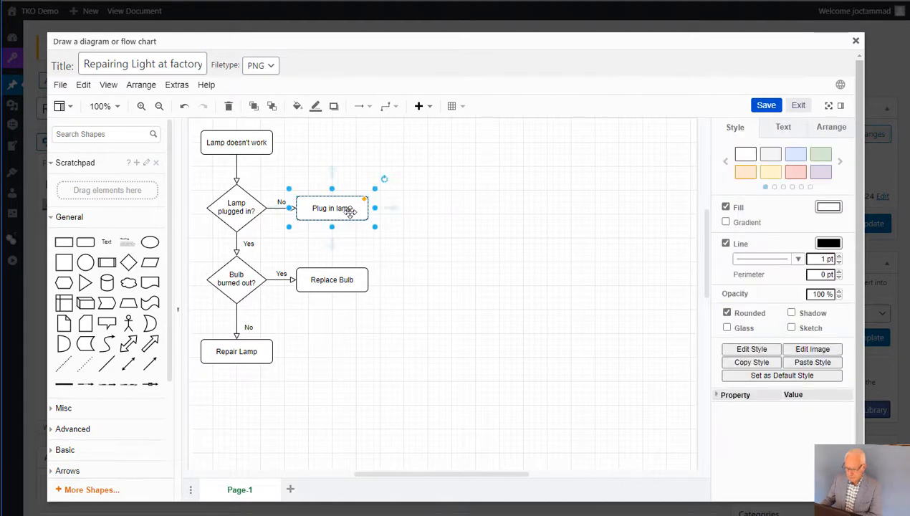
mouse_move(395, 210)
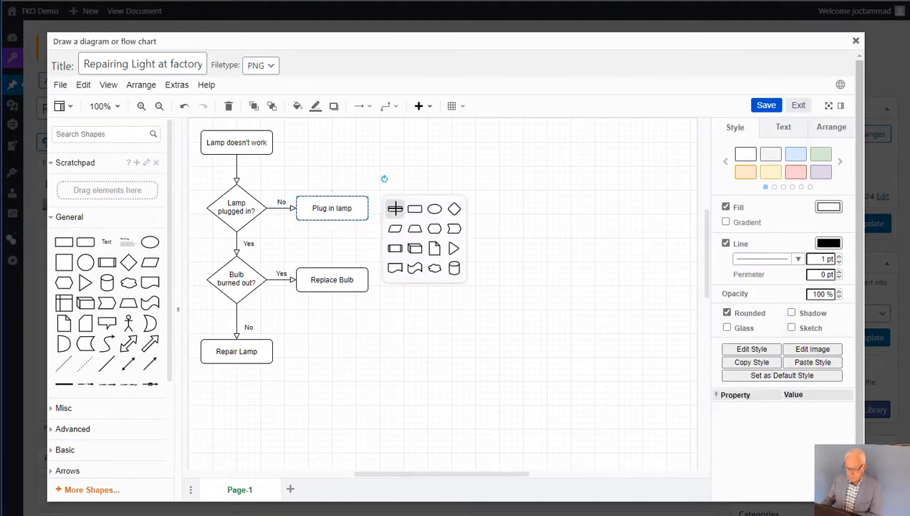
click(454, 209)
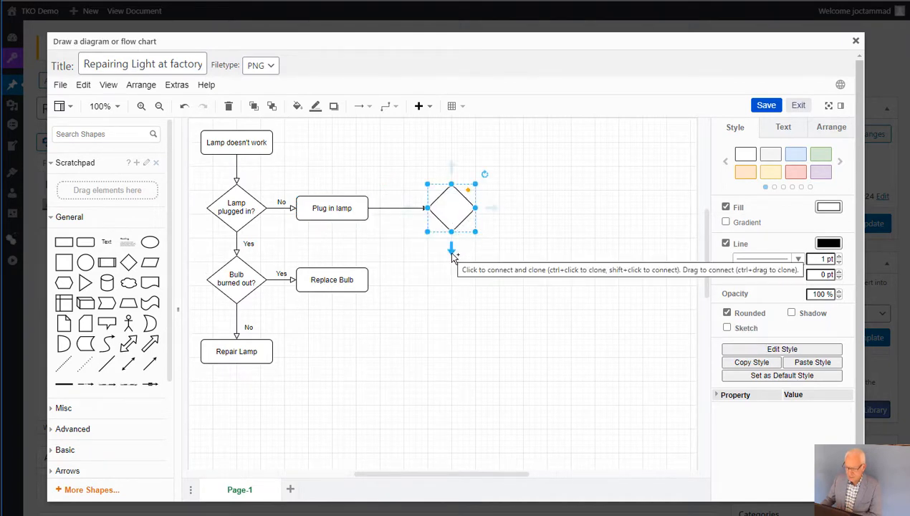
mouse_move(454, 257)
click(471, 297)
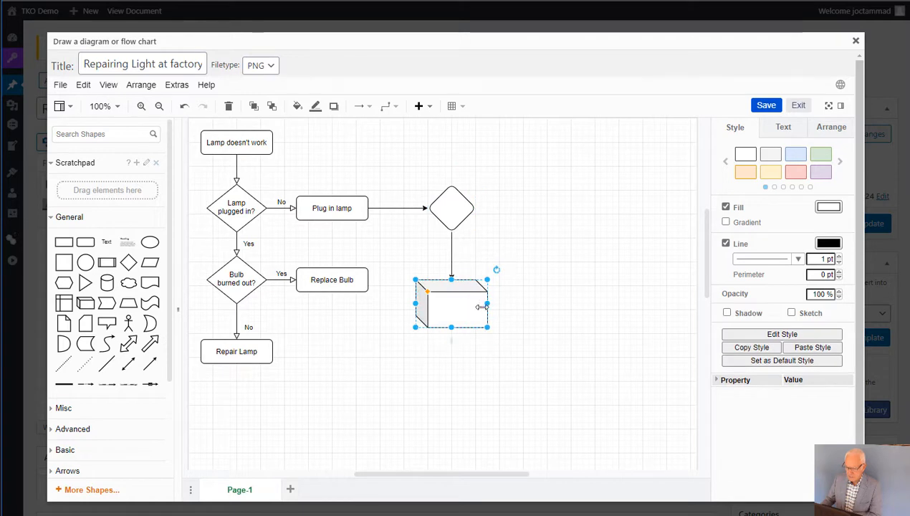
mouse_move(511, 308)
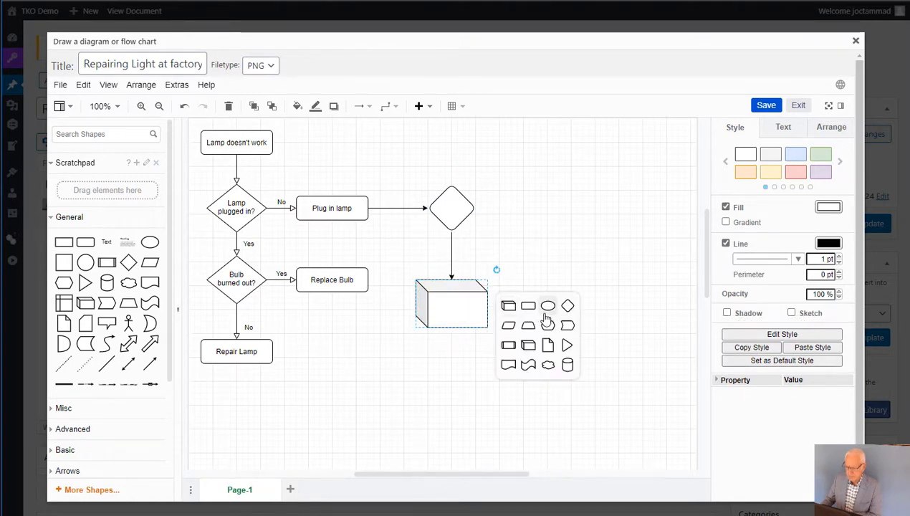
click(550, 334)
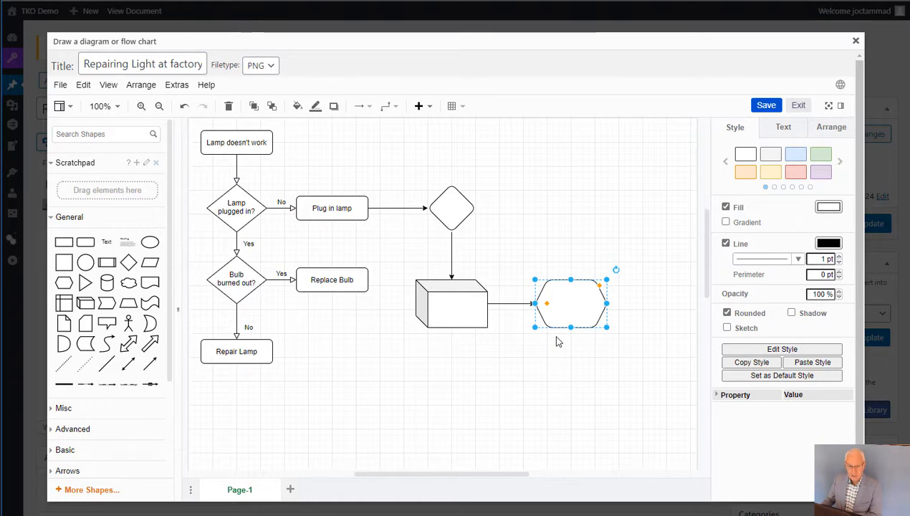
Label the new hexagon "dfgdfgdfg" and the new diamond "dfgdfg"
double_click(567, 304)
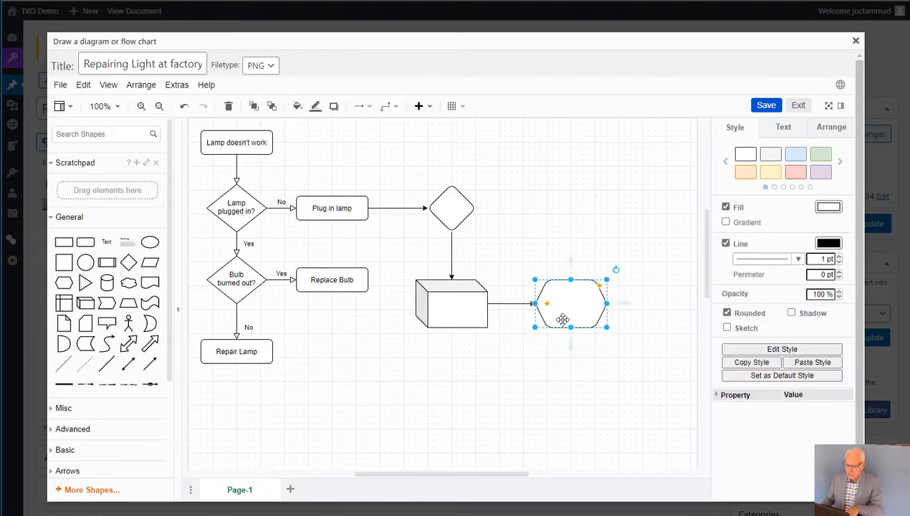
double_click(577, 303)
text(dfgdfgdfg)
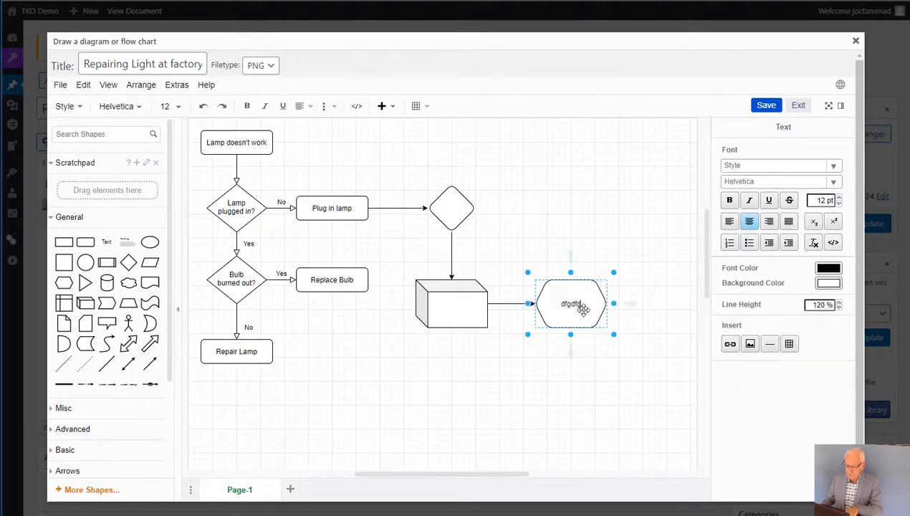
double_click(462, 210)
text(dfgdfg)
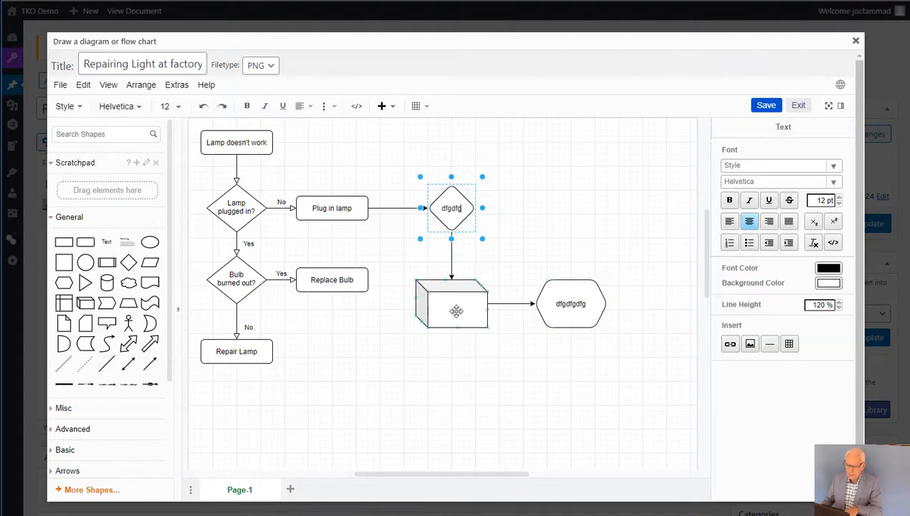
Label the cube "df" and apply the light red colour style to the "dfgdfg" diamond
double_click(451, 308)
text(df)
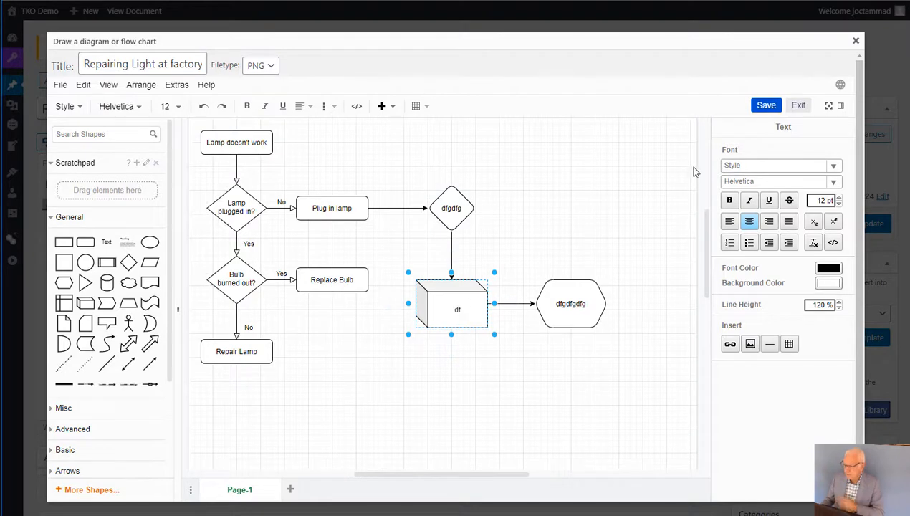
click(614, 217)
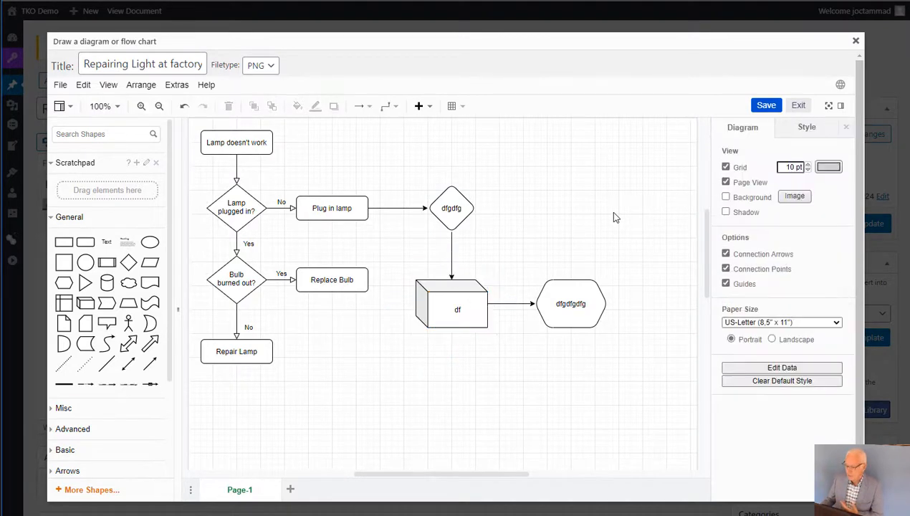
click(467, 213)
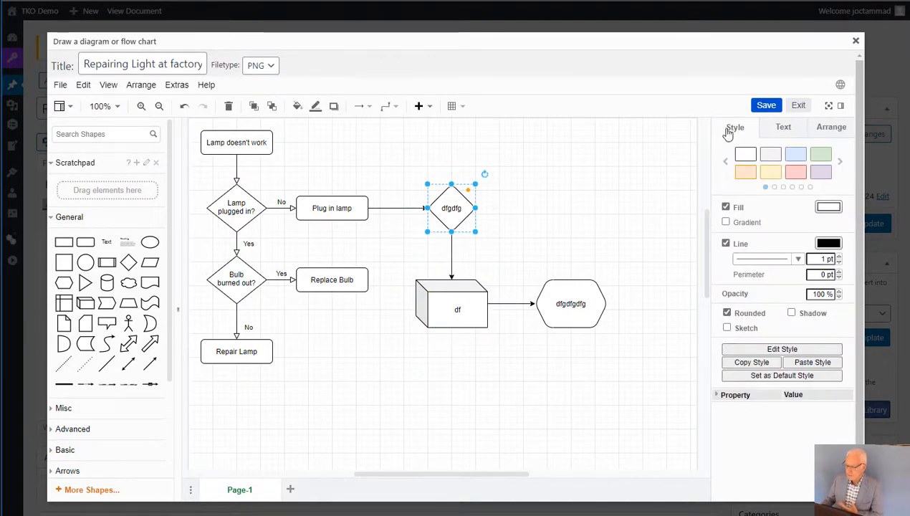
click(795, 172)
click(565, 316)
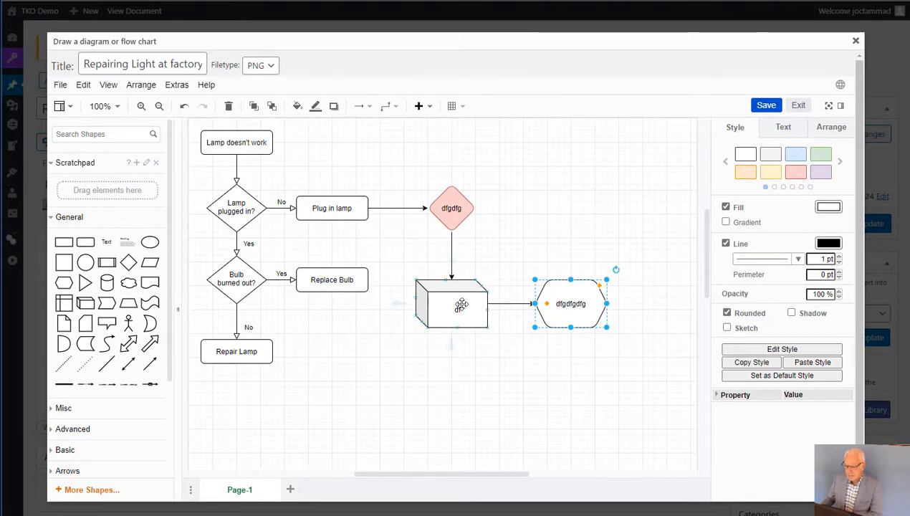
Delete the cube, the hexagon, the red diamond and all their connecting arrows, including the one leading out of "Plug in lamp"
click(461, 305)
key(Delete)
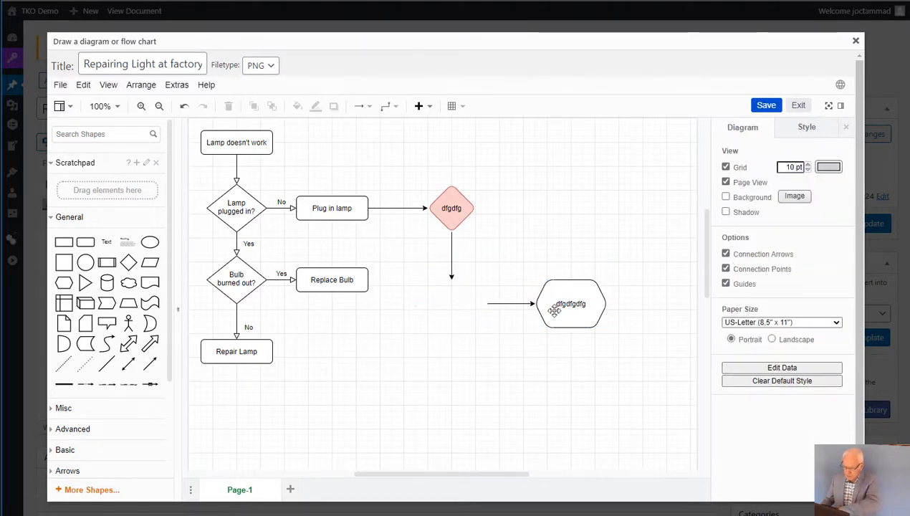
click(562, 308)
key(Delete)
click(521, 304)
key(Delete)
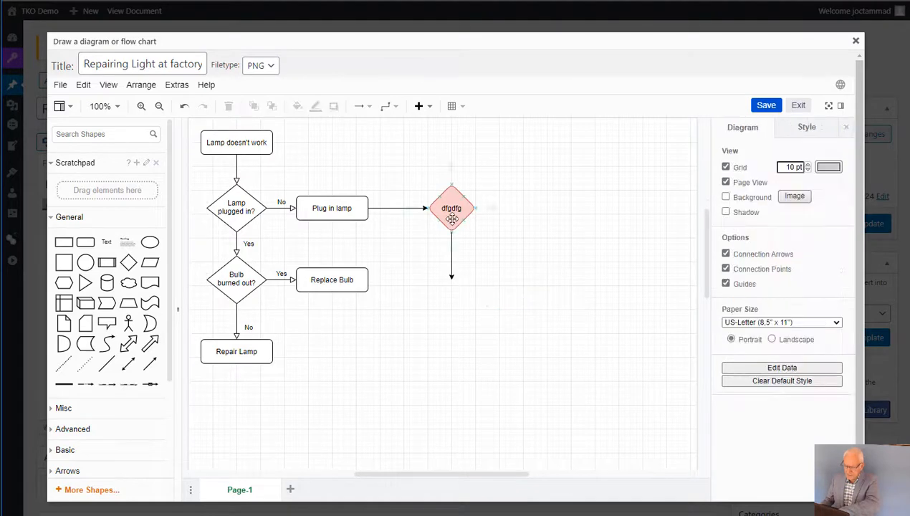
click(449, 215)
key(Delete)
click(452, 264)
key(Delete)
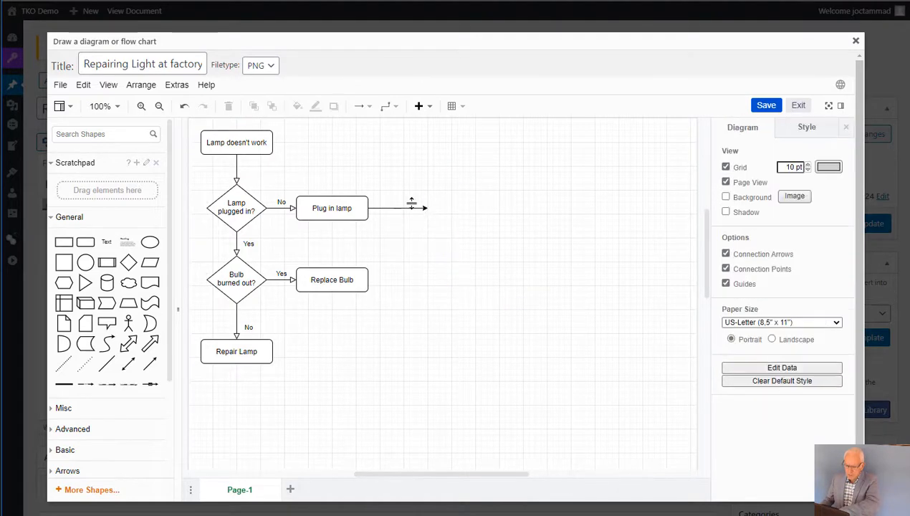
click(418, 208)
key(Delete)
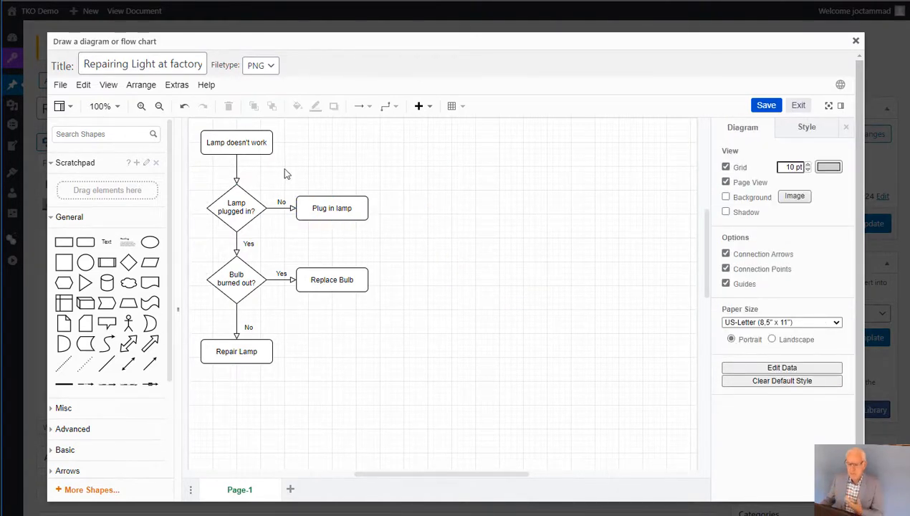
Colour the "Lamp doesn't work" box light red and the "Repair Lamp" box light purple, and save the diagram into the document
click(240, 142)
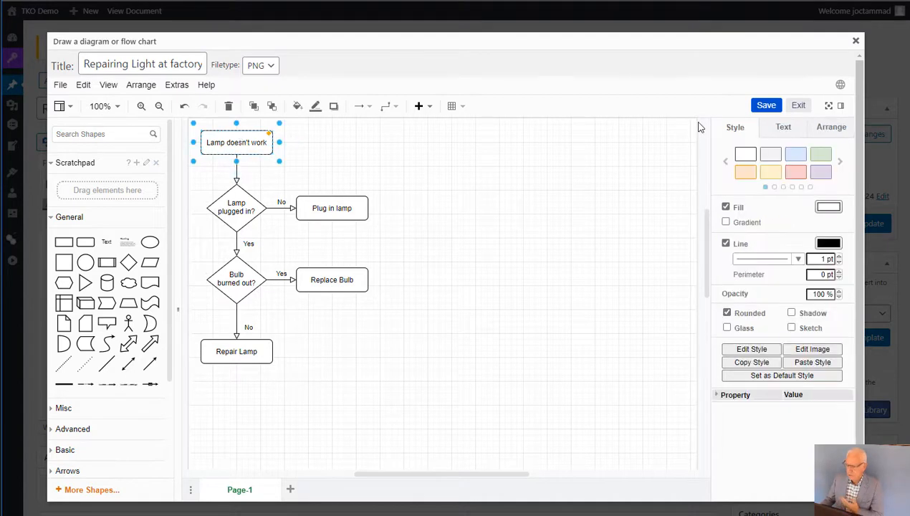
click(795, 172)
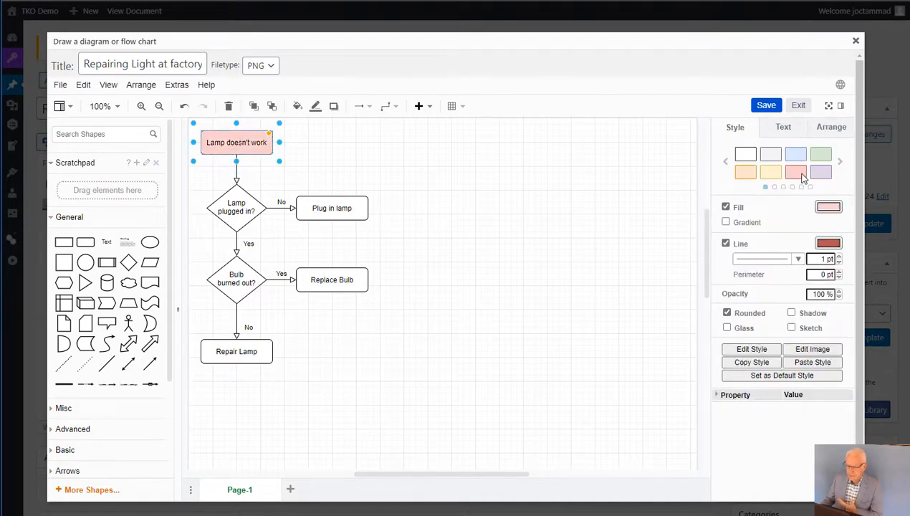
click(237, 351)
click(821, 175)
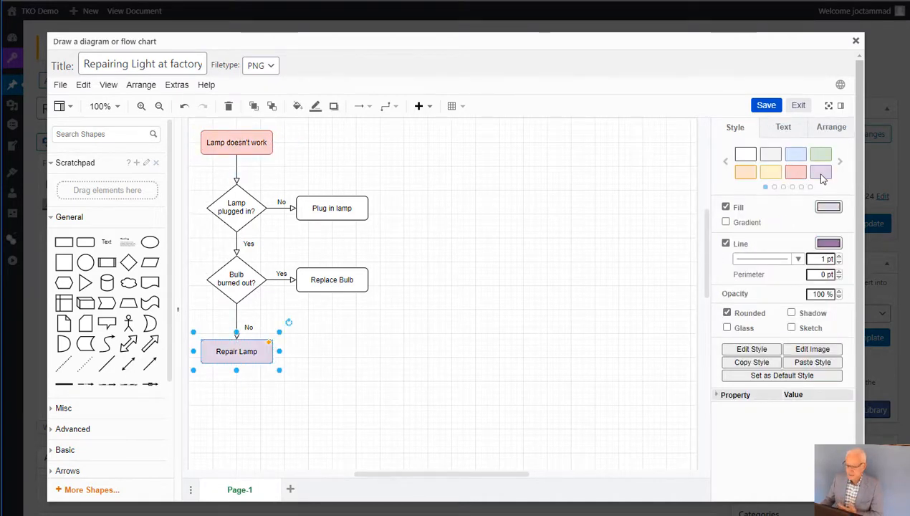
click(528, 224)
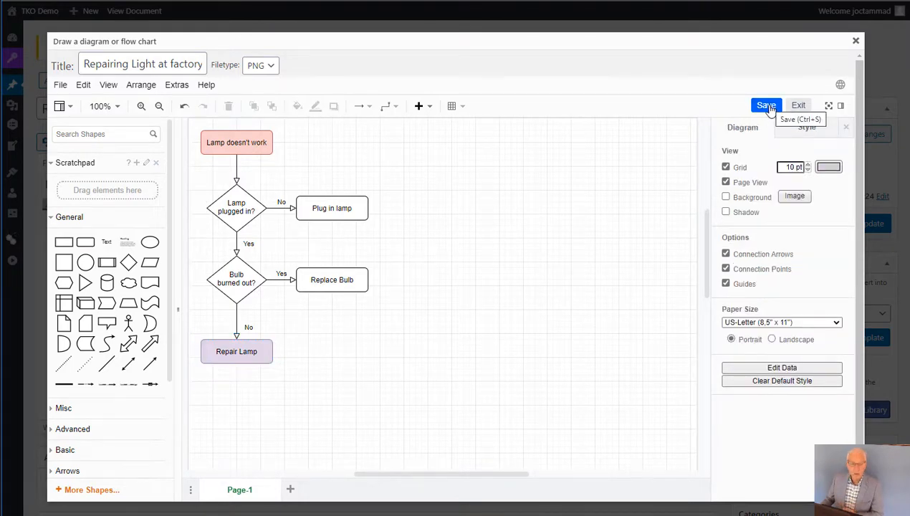
click(768, 107)
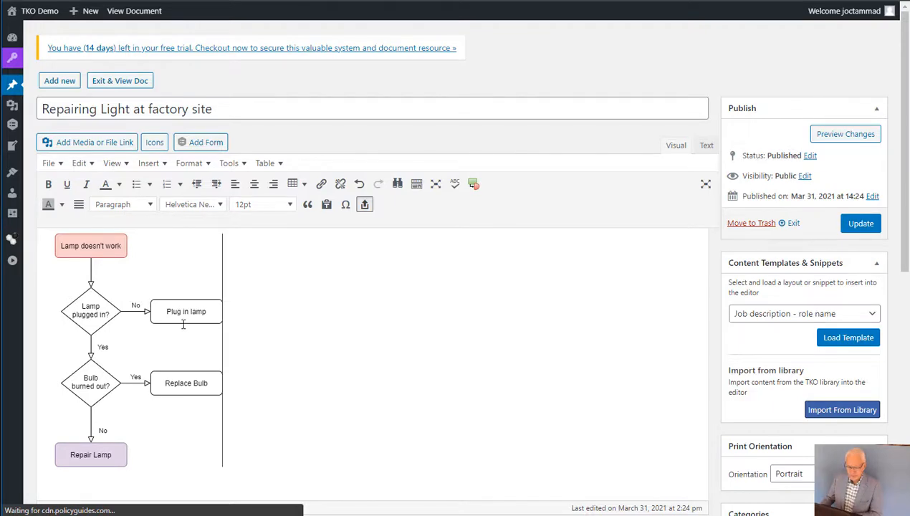
Select the inserted flowchart image, reopen it in the diagram editor and exit without making changes
click(183, 322)
scroll(262, 313, down, 1)
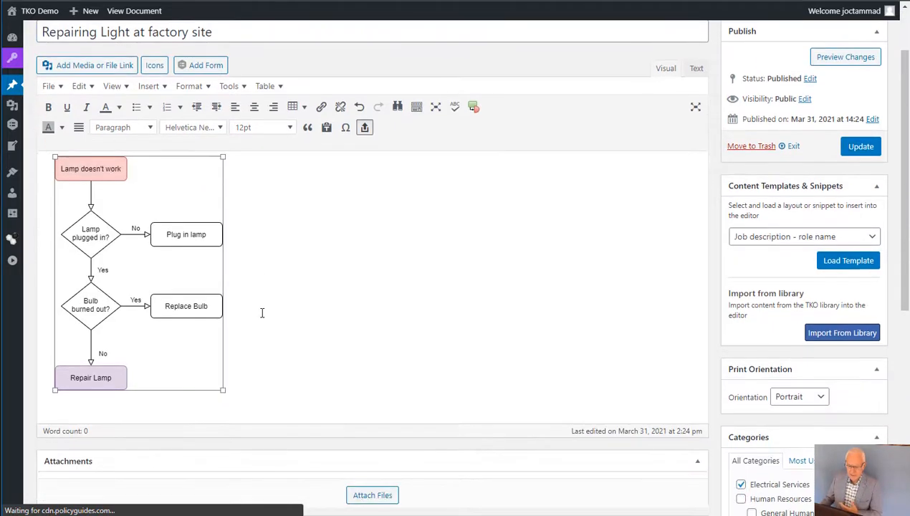
scroll(300, 346, up, 1)
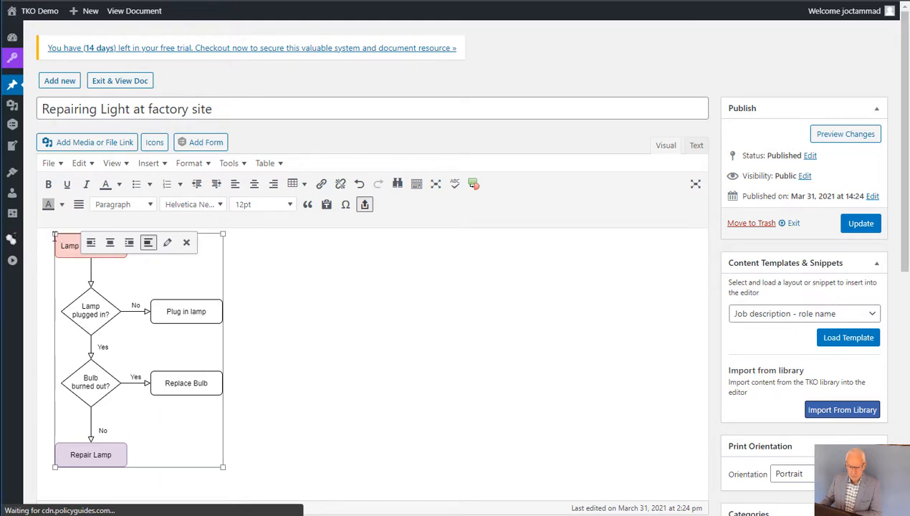
click(473, 185)
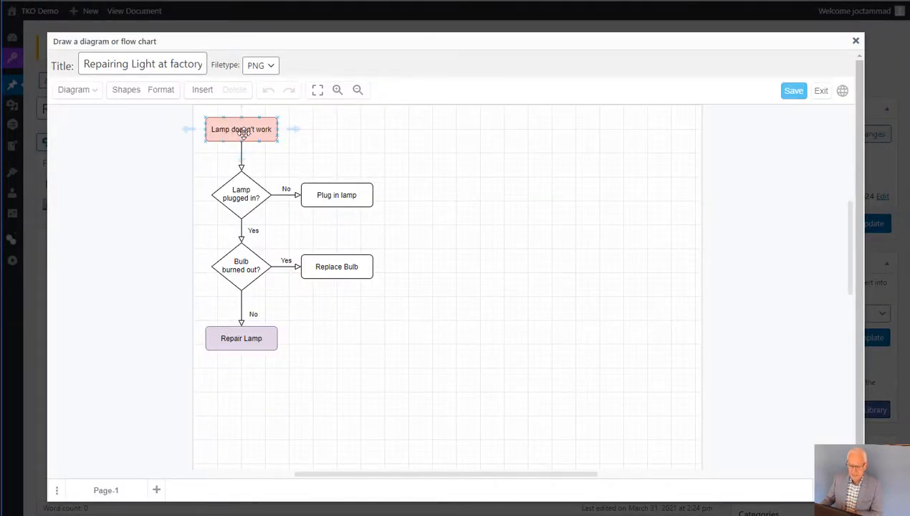
click(821, 91)
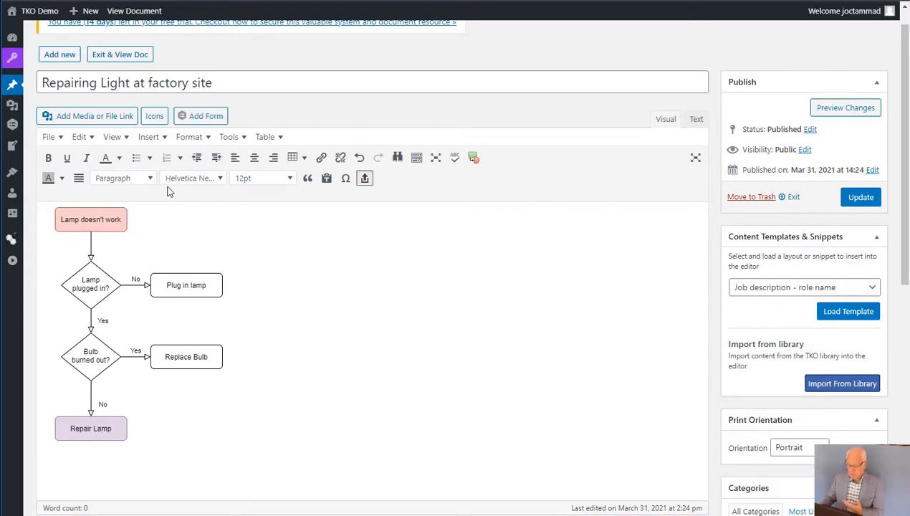
Insert the "Work instruction" content template below the flowchart as actual content, without overwriting the existing content
scroll(169, 192, down, 1)
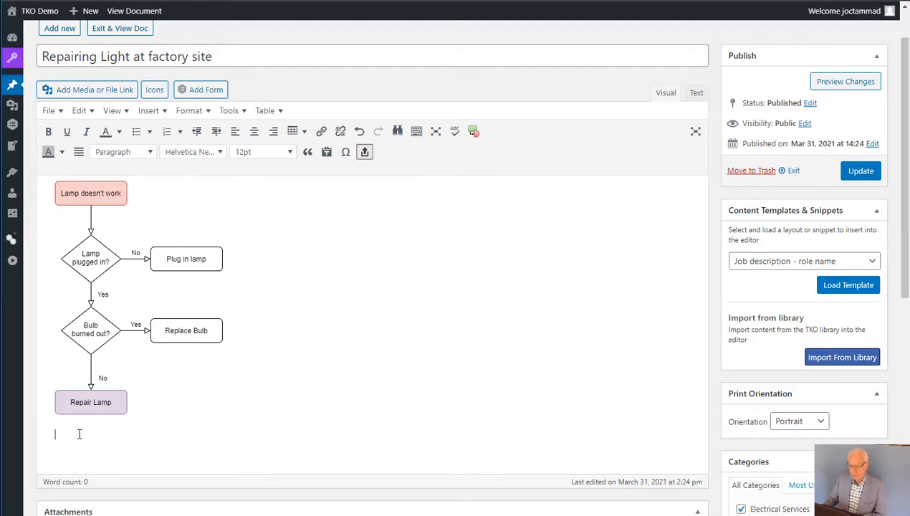
click(769, 263)
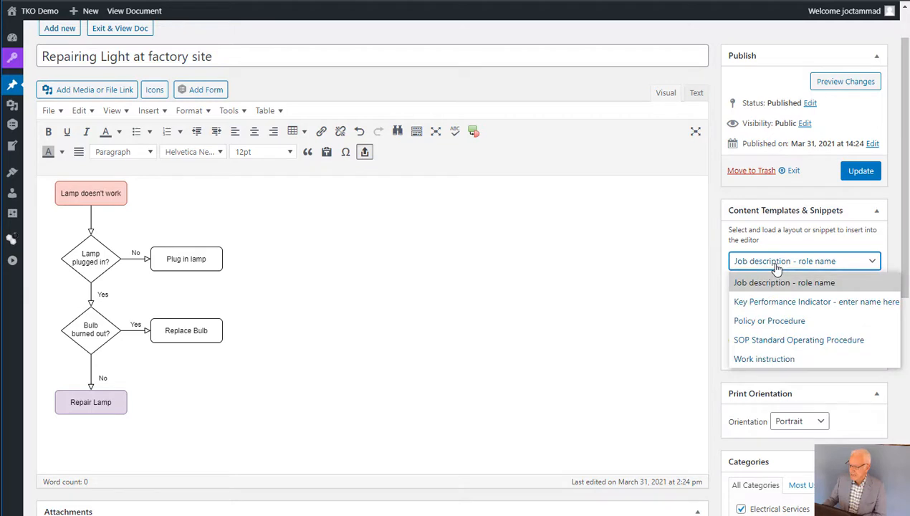
click(754, 361)
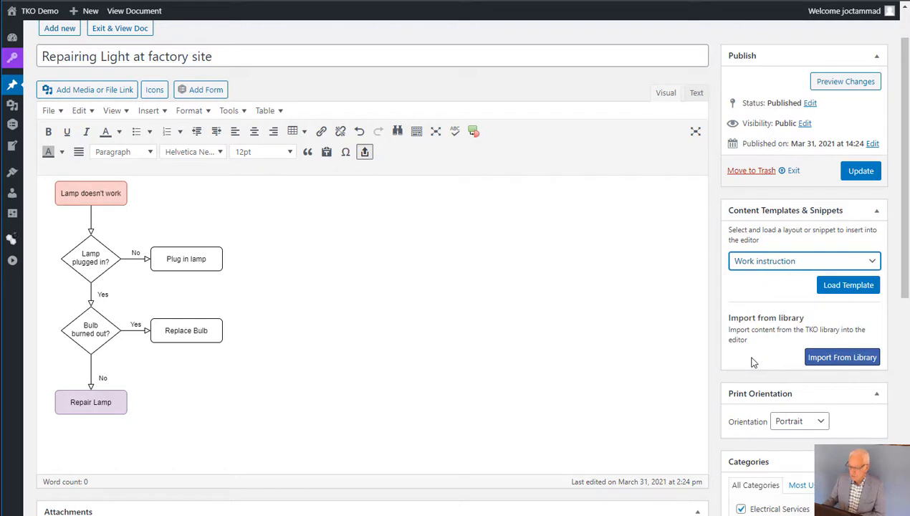
click(852, 286)
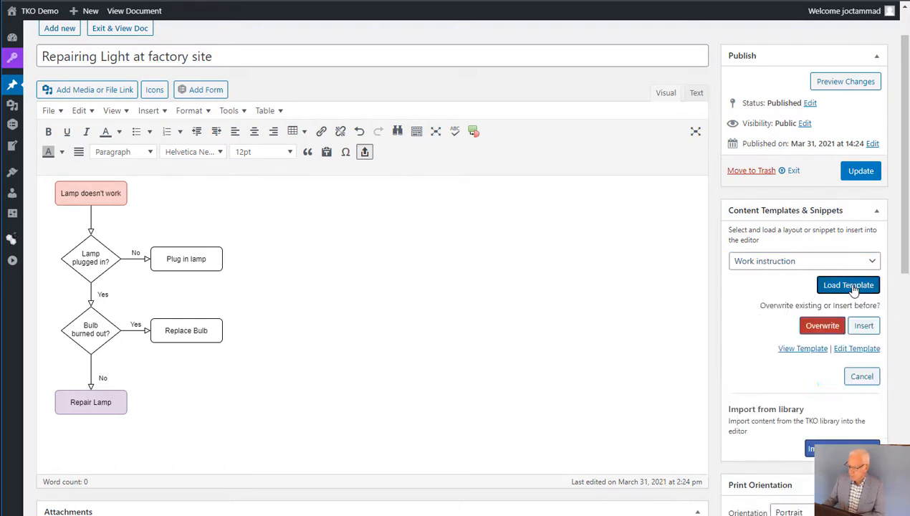
click(865, 326)
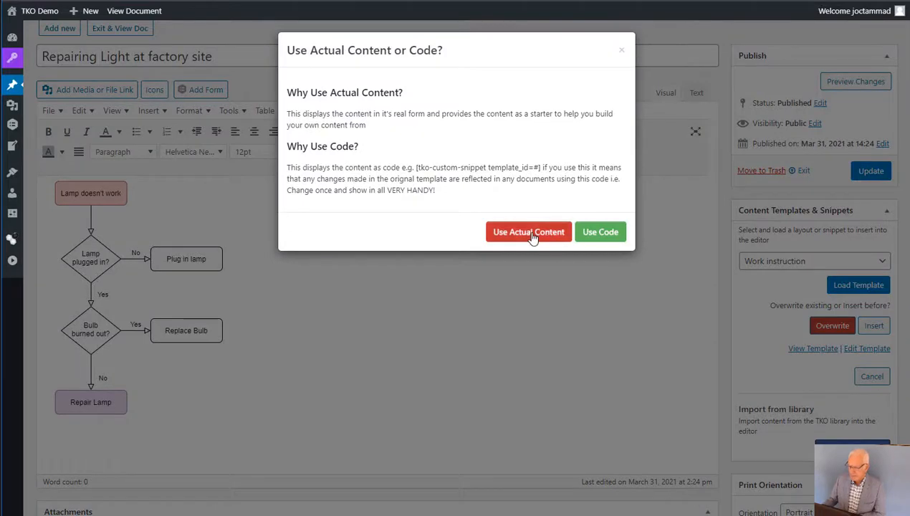
click(532, 233)
Examine the template's Outcome section and the sample notes in the "What you will need before you begin" table
scroll(325, 392, down, 4)
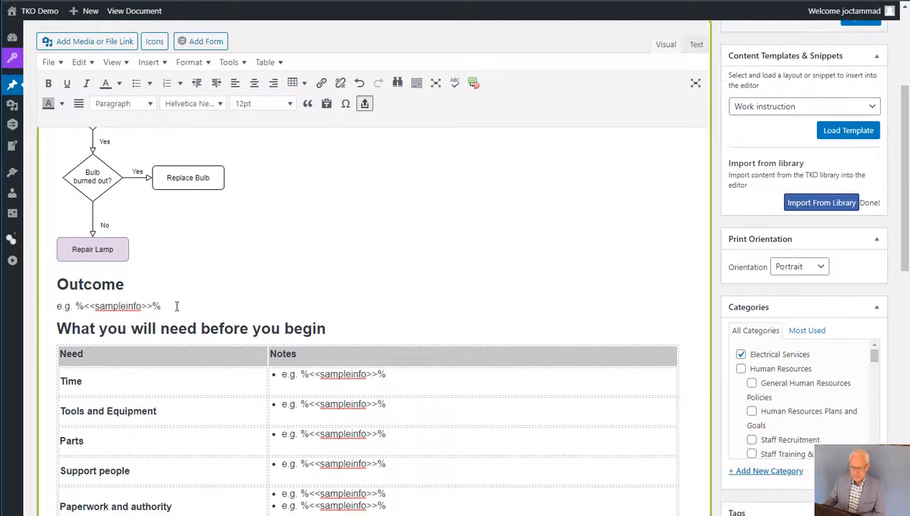
click(212, 300)
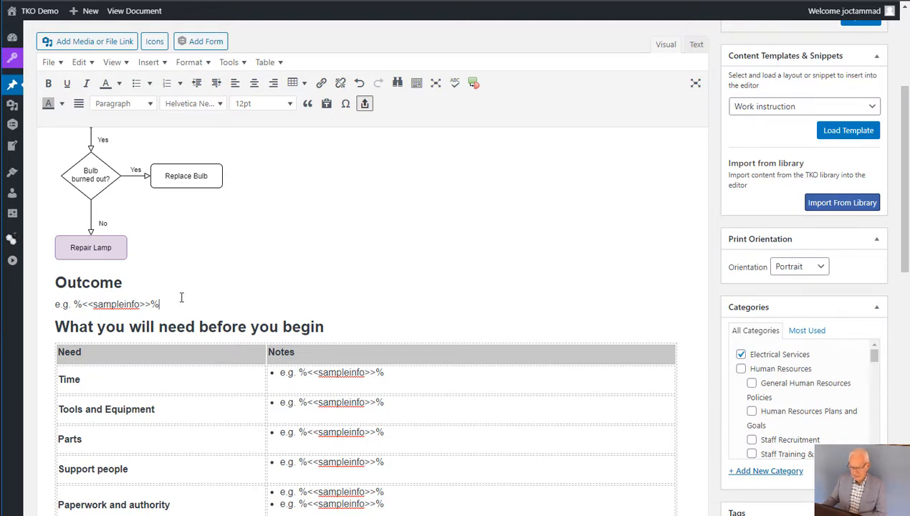
drag(171, 302, 59, 302)
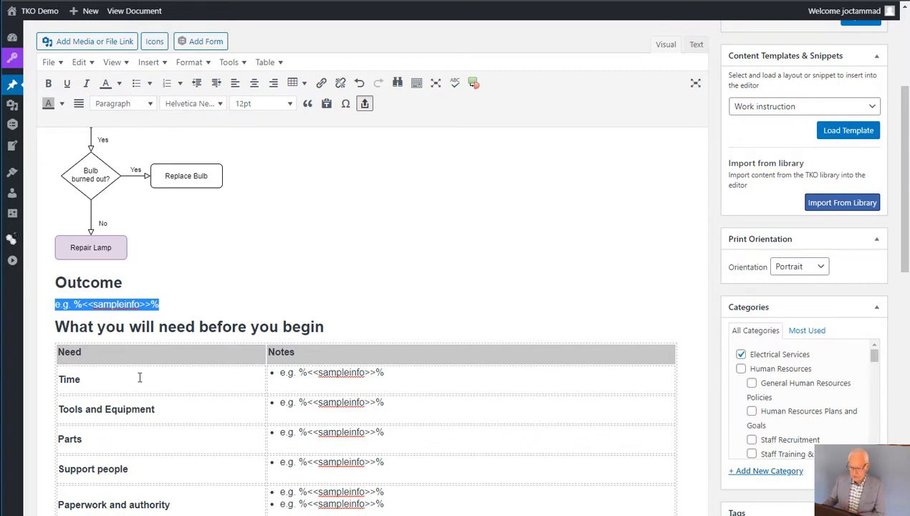
scroll(136, 375, down, 1)
click(127, 248)
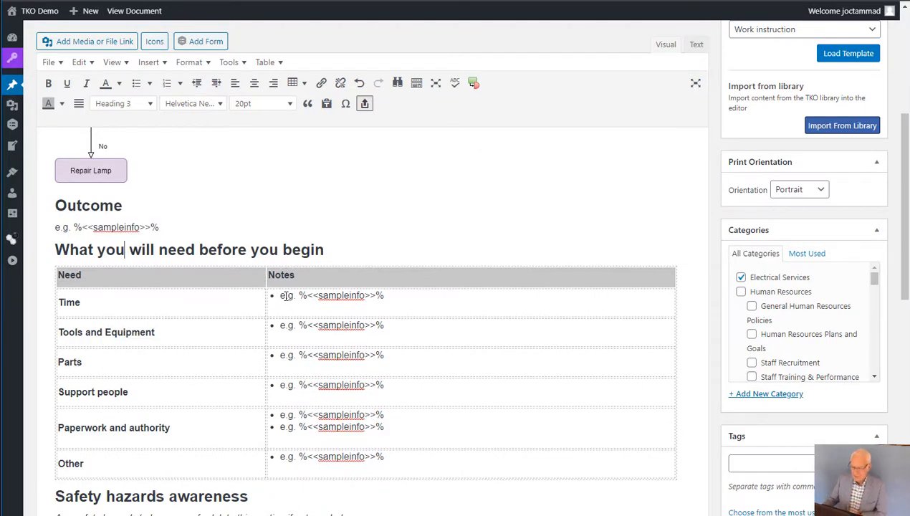
drag(279, 295, 388, 296)
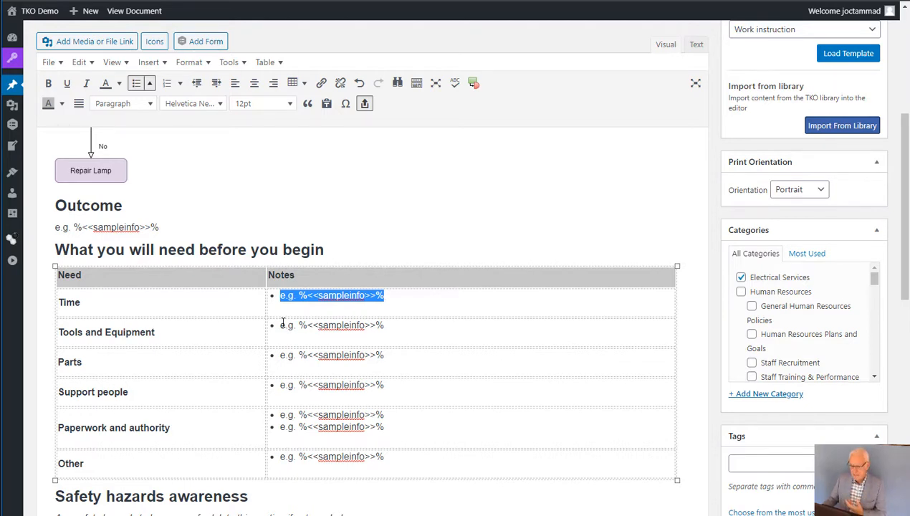
drag(280, 325, 392, 326)
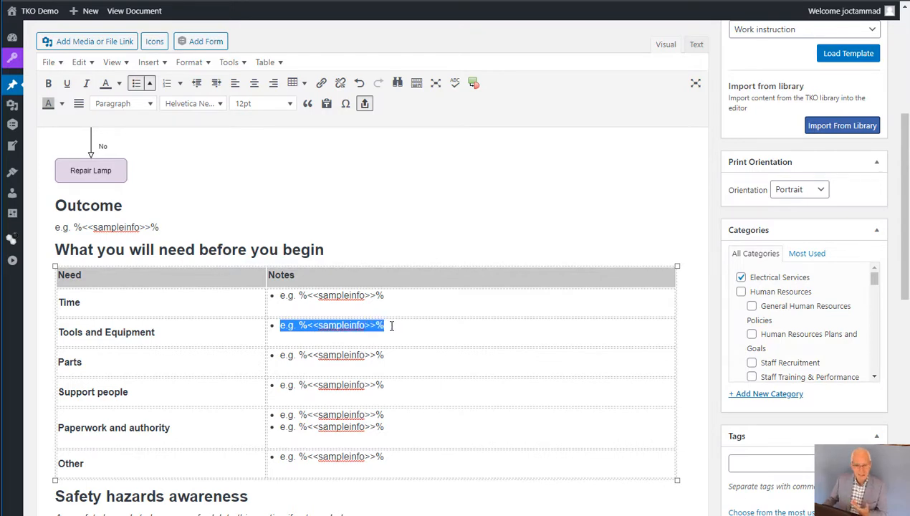
click(351, 343)
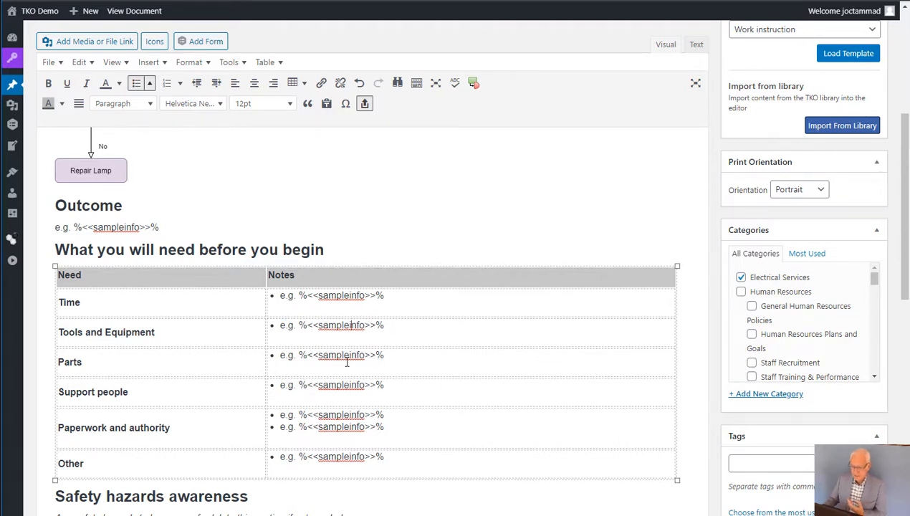
Examine the rest of the template, including the Safety hazards awareness, Steps, Tips and Traps sections
scroll(339, 359, down, 1)
scroll(317, 329, down, 1)
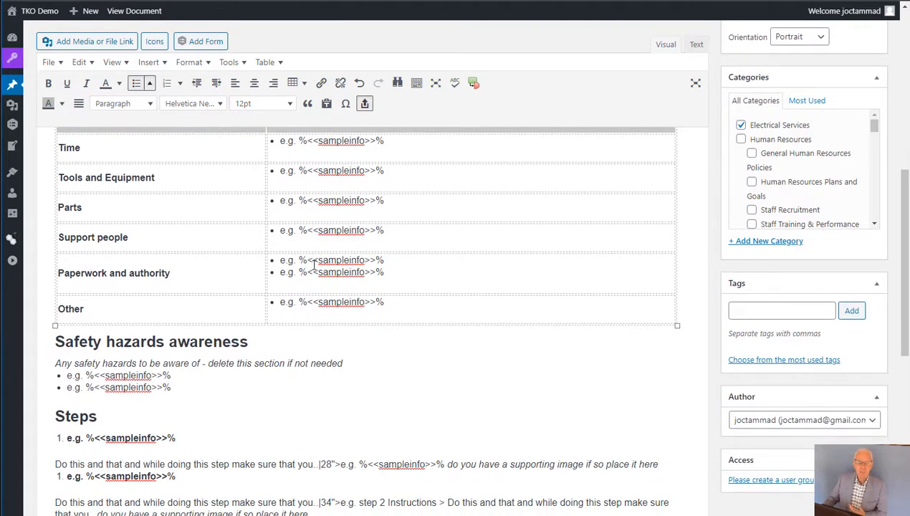
scroll(281, 307, down, 1)
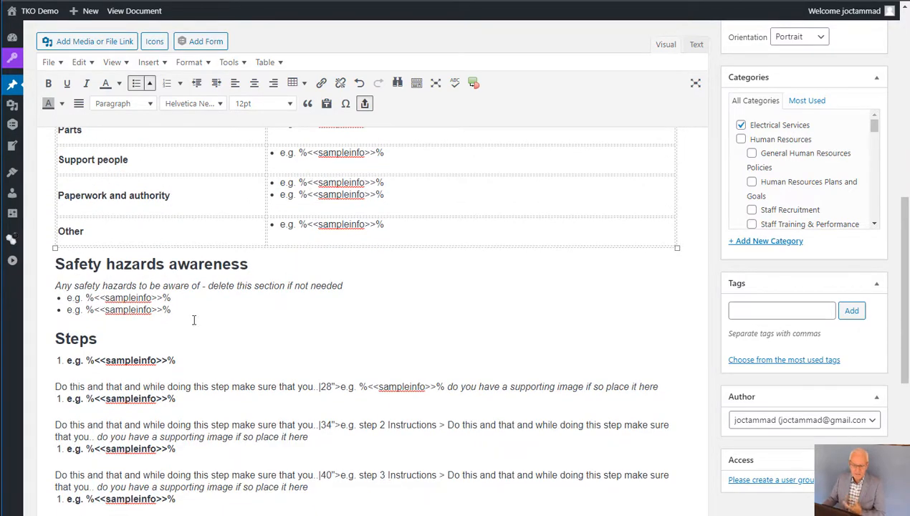
click(132, 296)
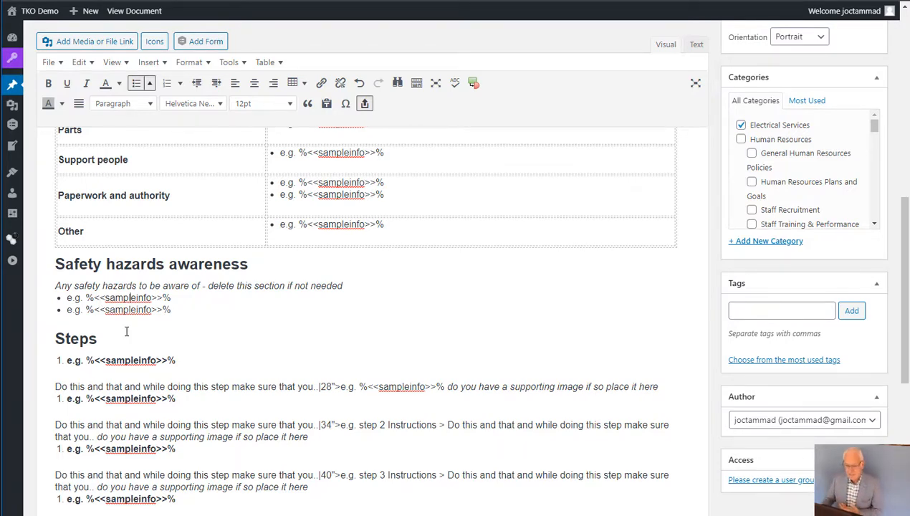
scroll(126, 331, down, 2)
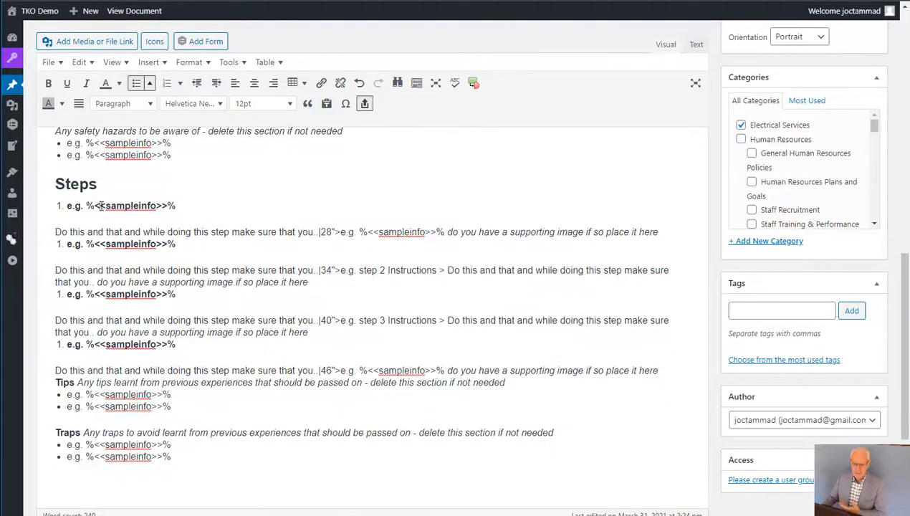
click(101, 206)
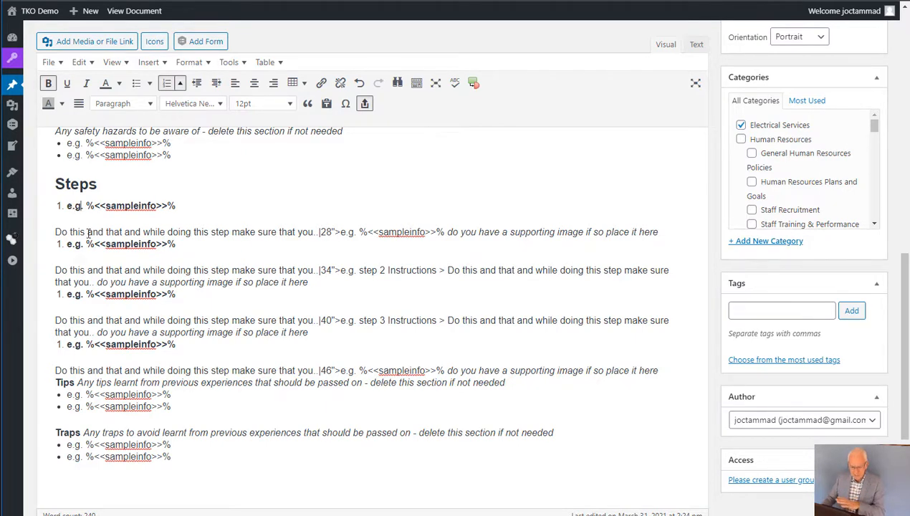
scroll(132, 382, down, 1)
scroll(159, 248, up, 2)
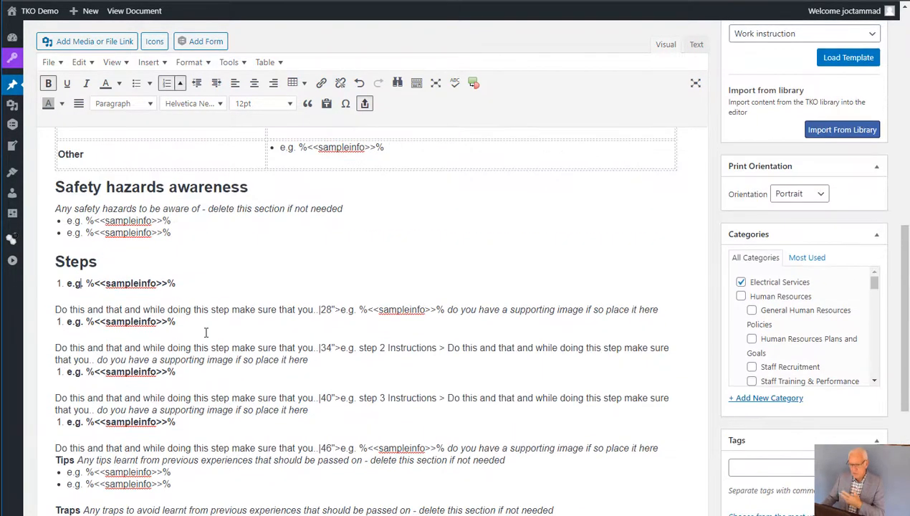
Save the updated document without notifying any users, and exit the editor to view the published procedure
scroll(208, 335, up, 2)
scroll(208, 336, up, 2)
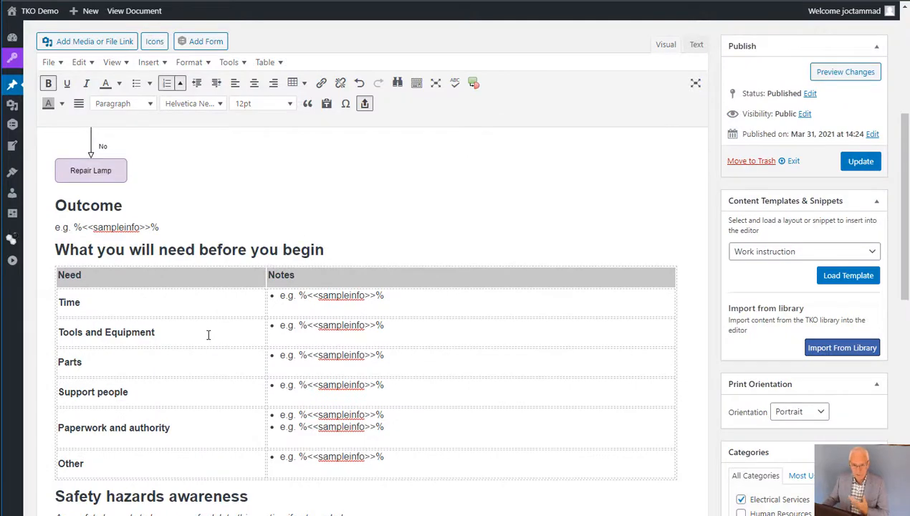
scroll(204, 329, up, 1)
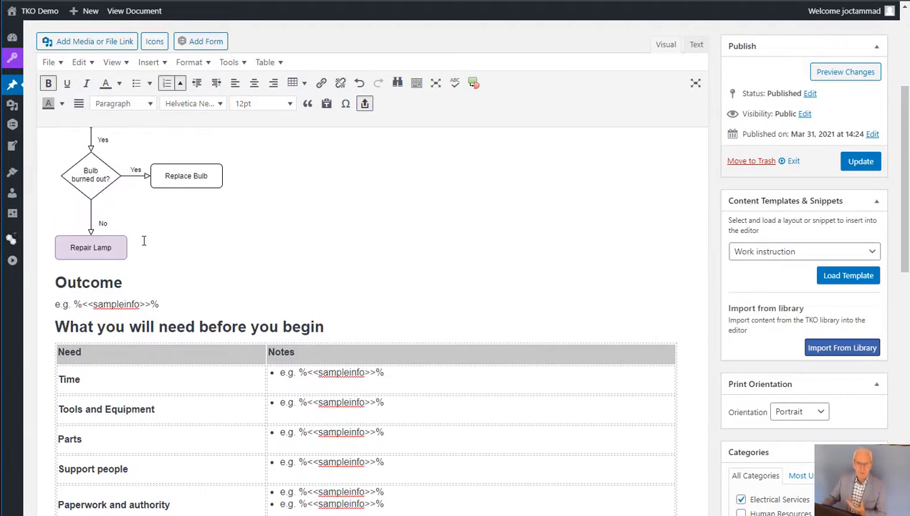
scroll(149, 245, up, 2)
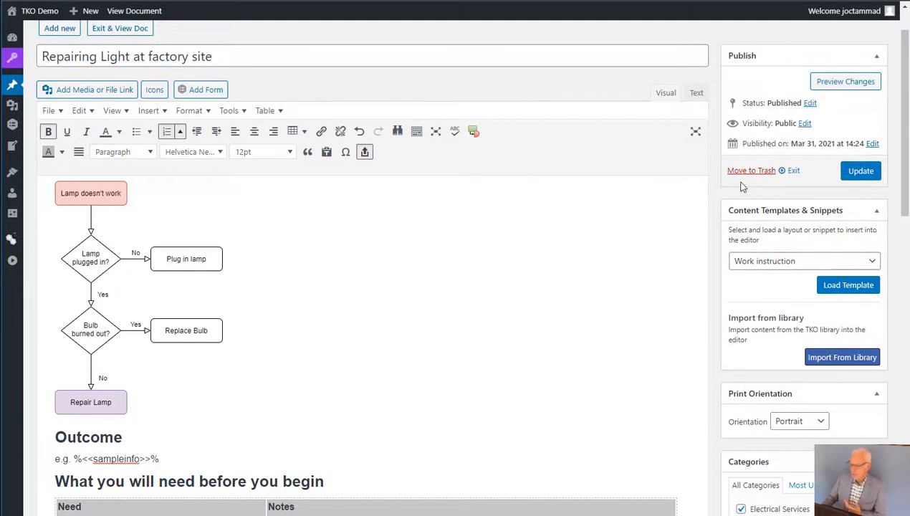
click(861, 172)
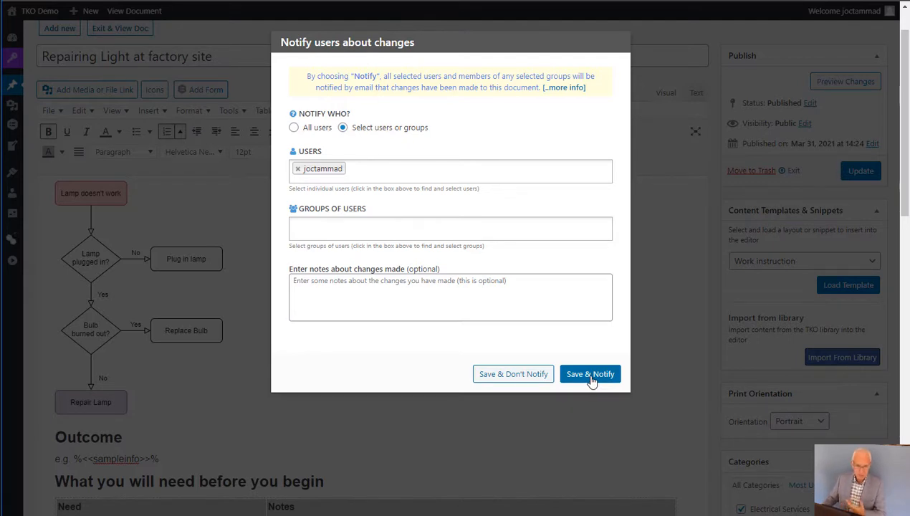
click(515, 375)
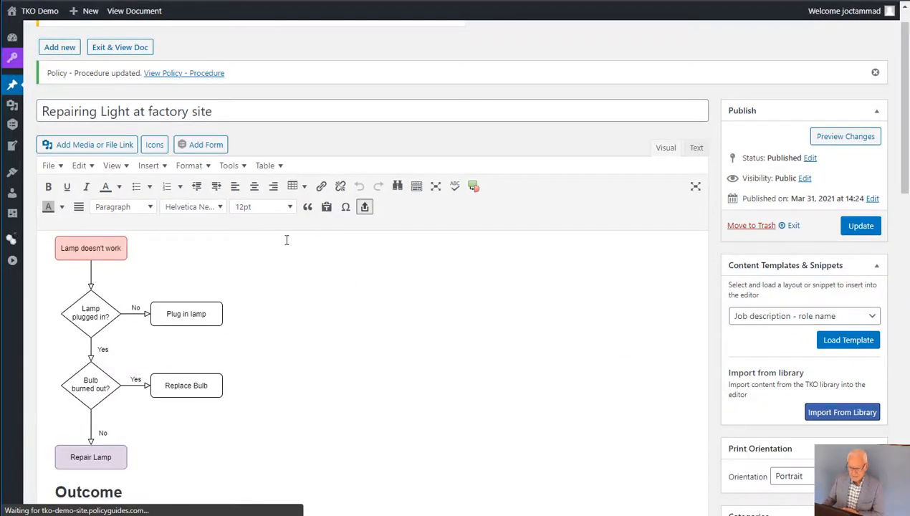
click(136, 52)
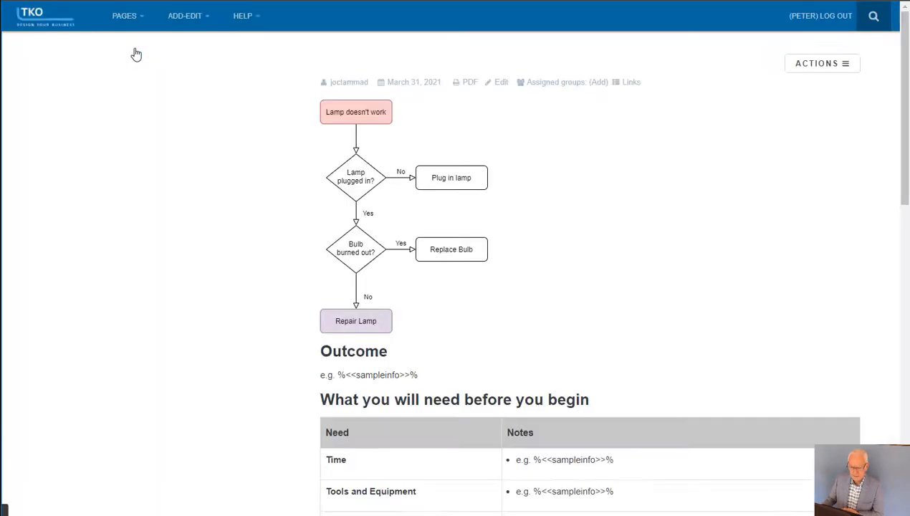